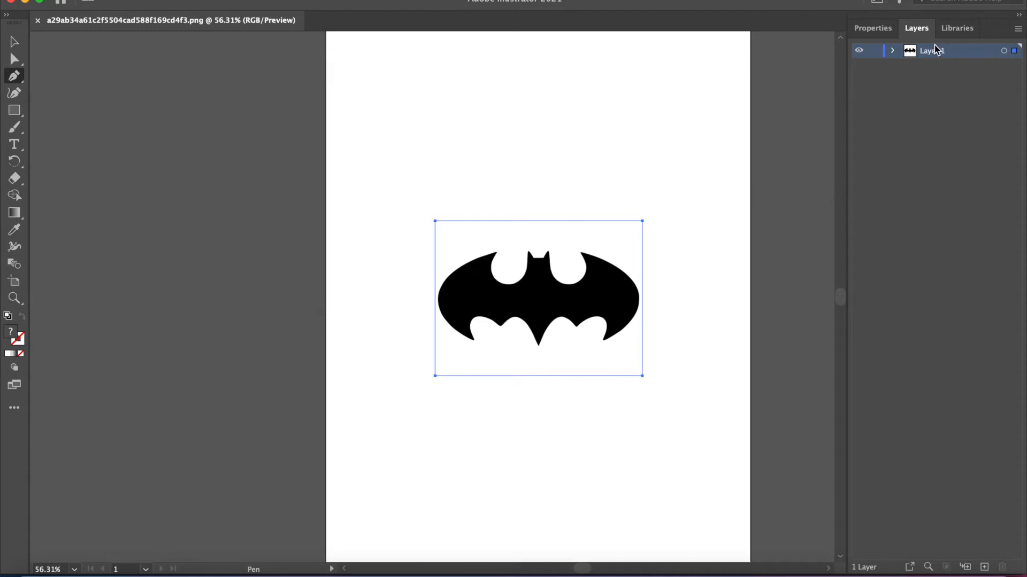
- Add a new layer above the layer that holds the bat logo image
left_click(863, 29)
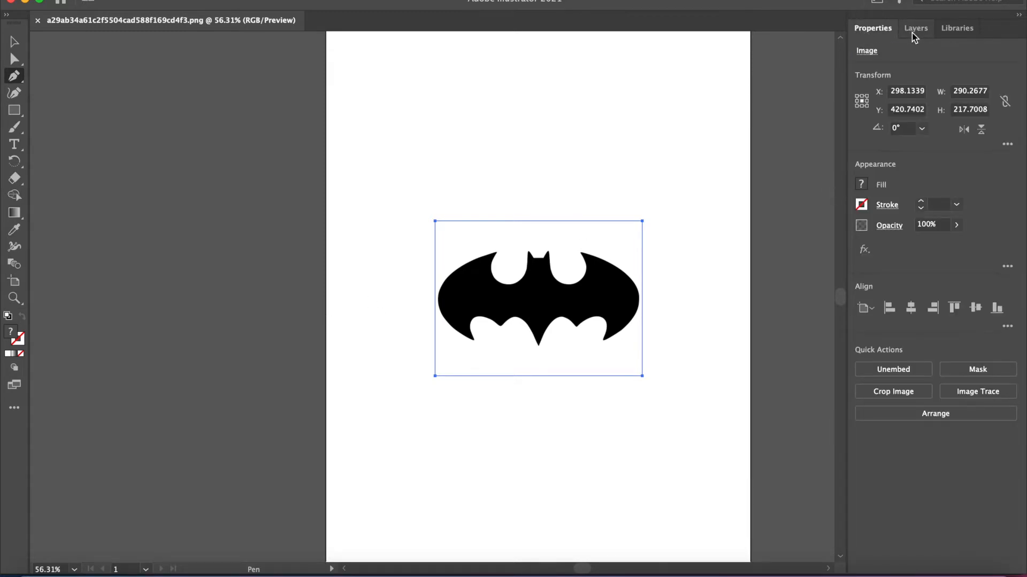
left_click(913, 33)
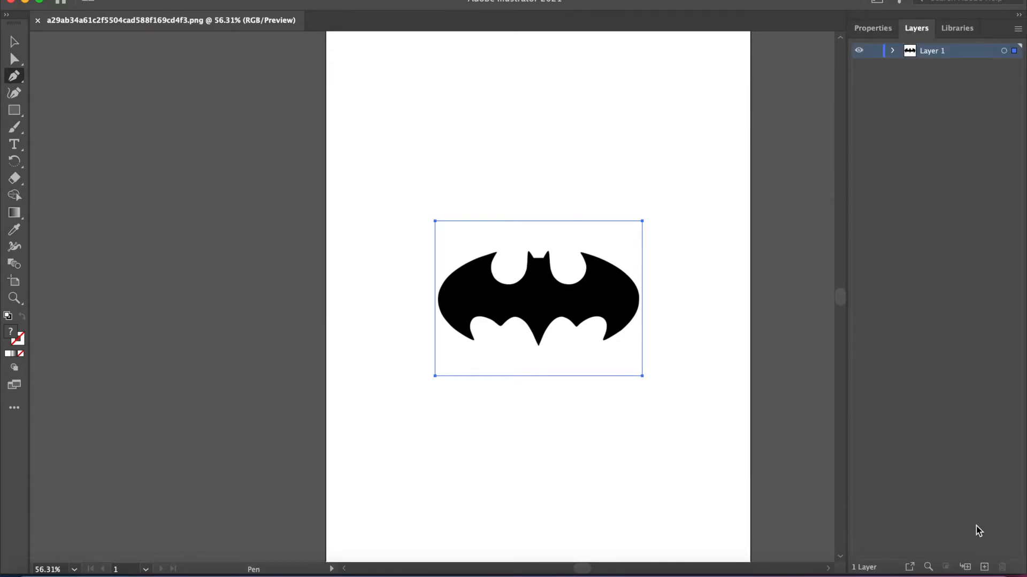
left_click(985, 567)
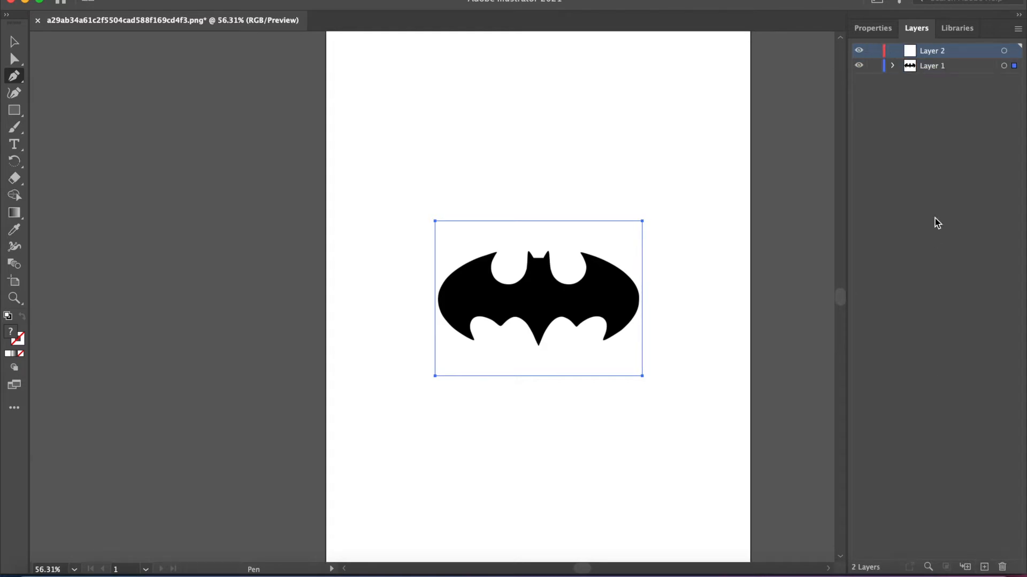
left_click(879, 29)
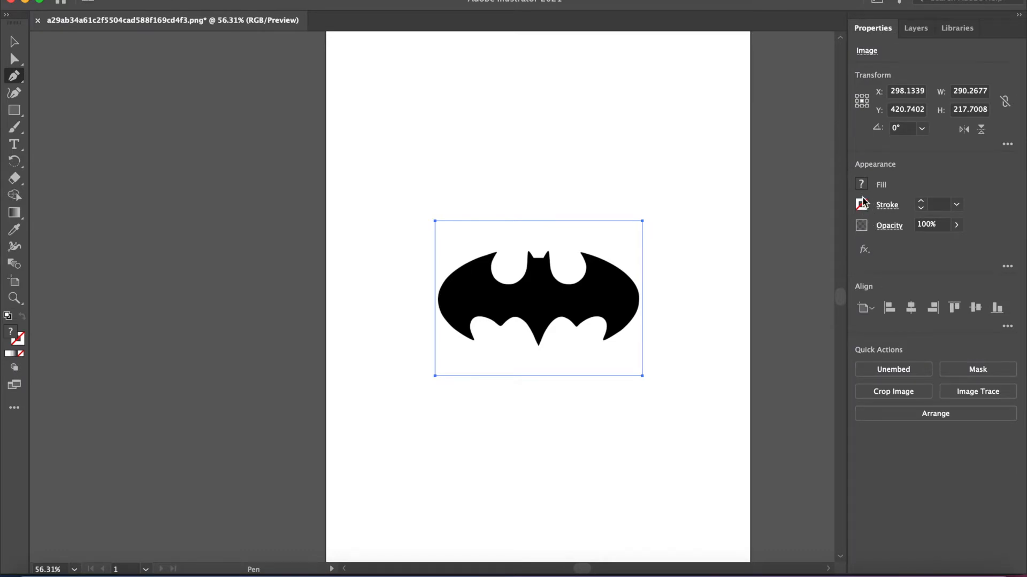
left_click(916, 30)
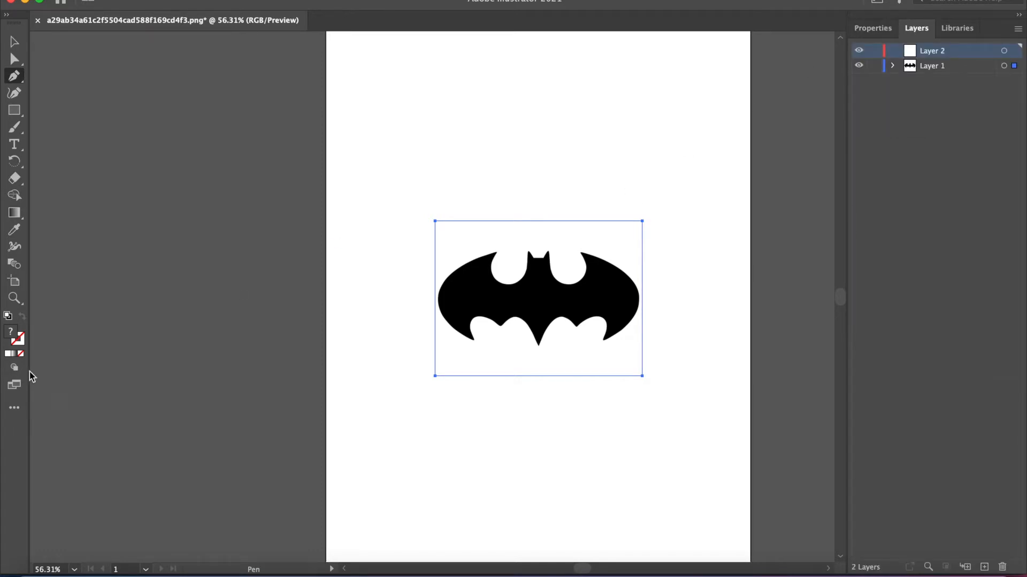
- Start a Pen path at the left wing's upper tip and trace its upper edge with an extra anchor point mid-segment
left_click(15, 298)
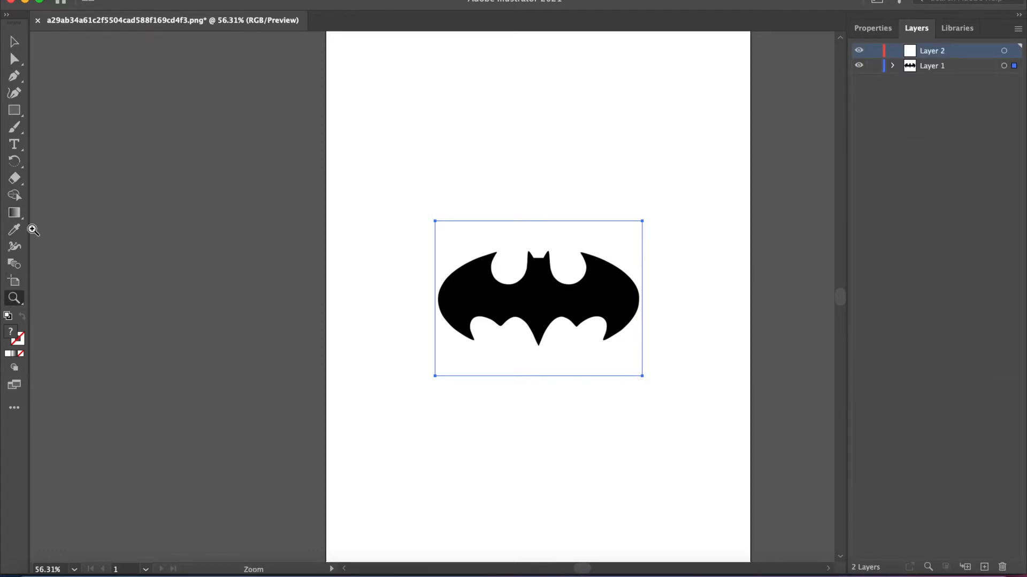
left_click(509, 243)
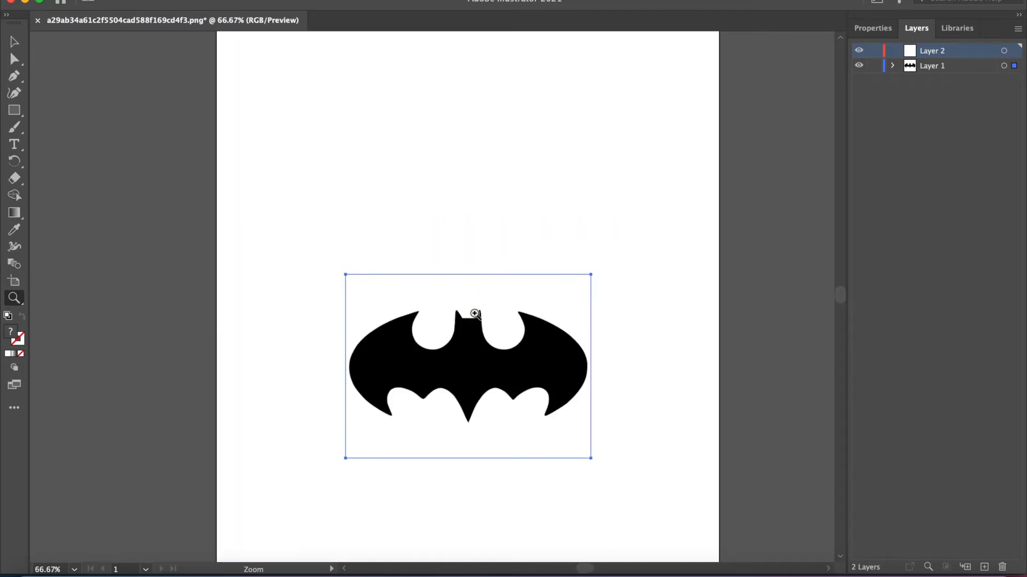
left_click(448, 379)
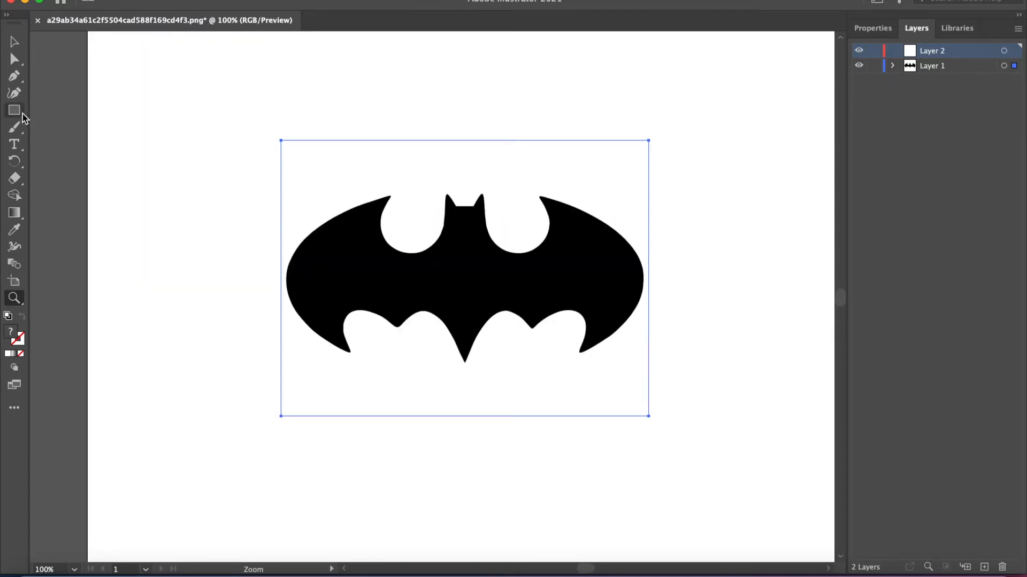
left_click(16, 76)
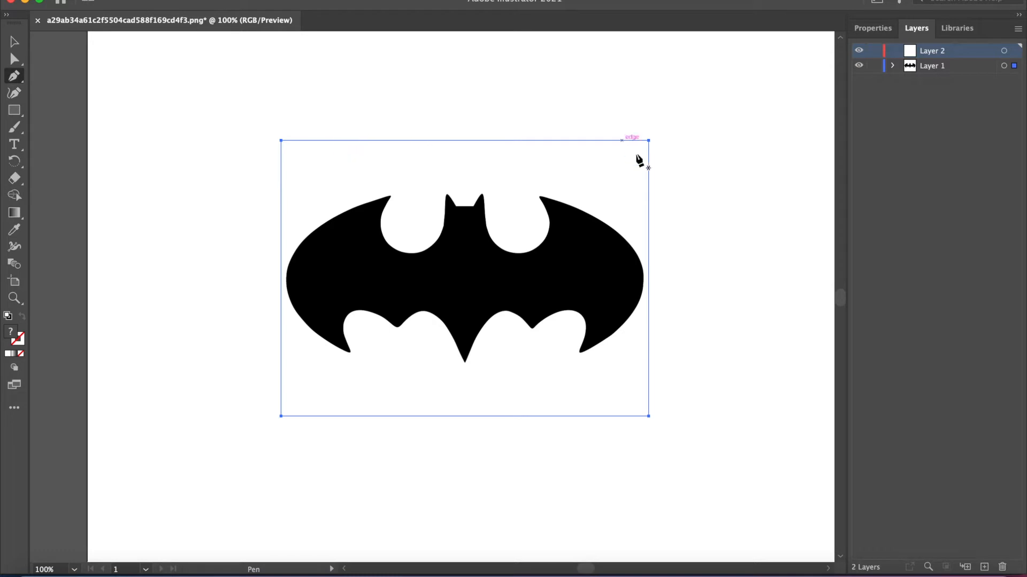
left_click(389, 195)
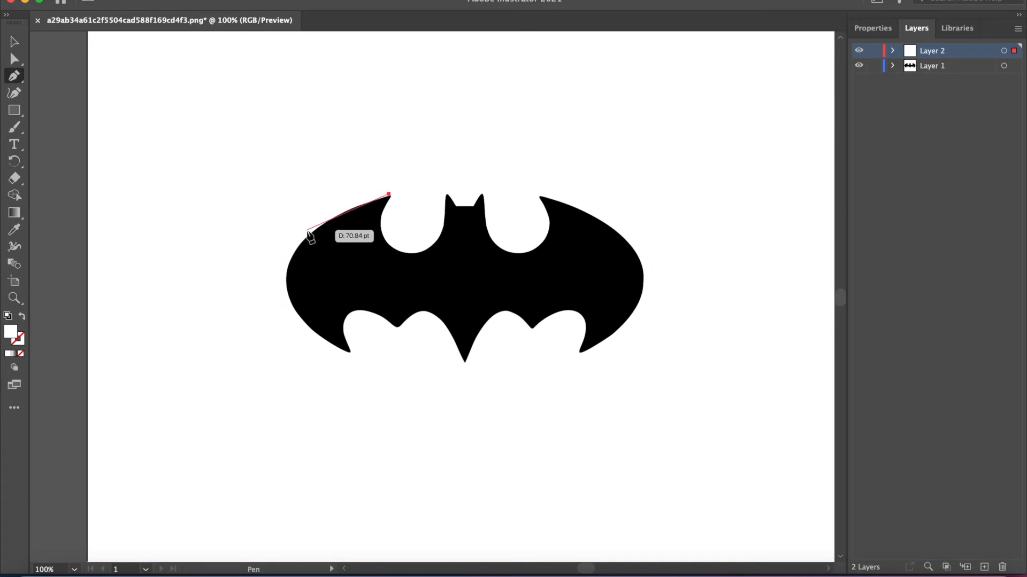
left_click(336, 216)
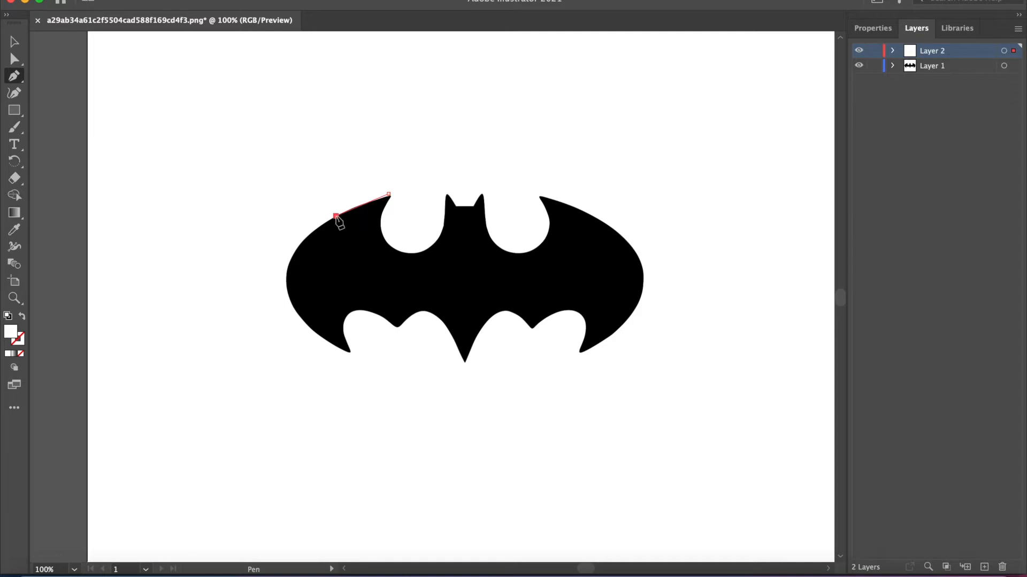
left_click(362, 204)
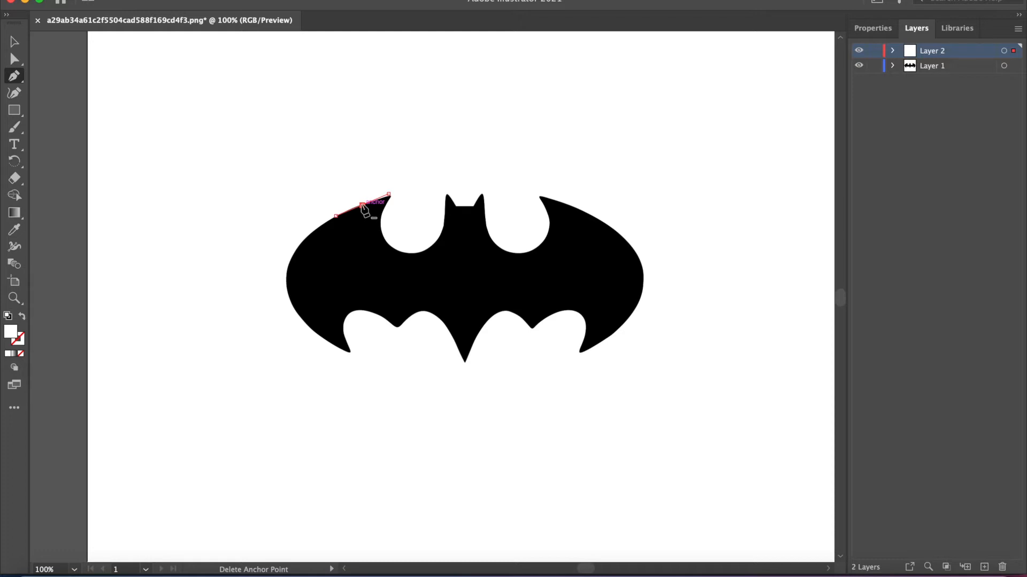
left_click_drag(362, 204, 362, 199)
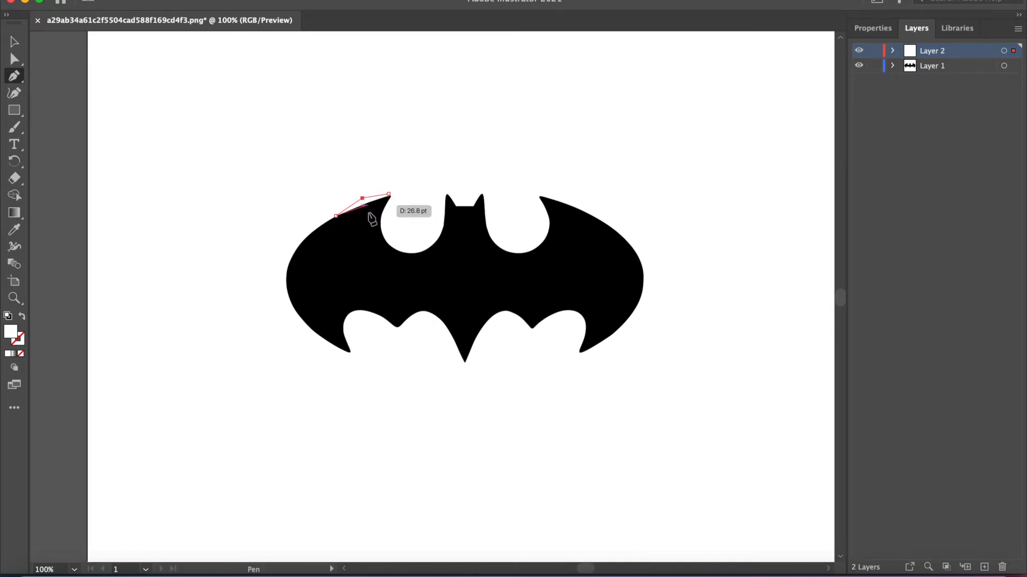
key("super+z")
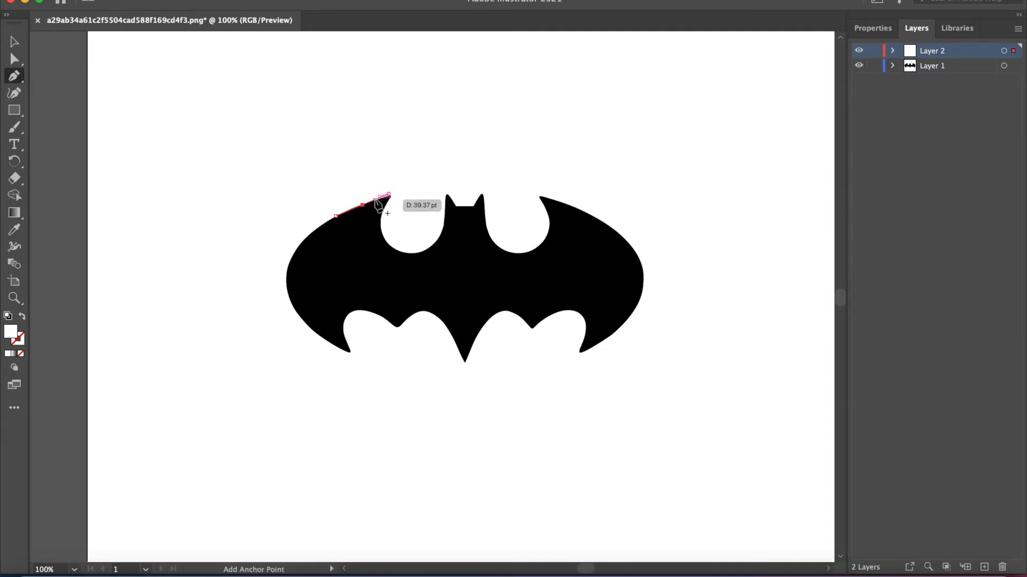
left_click_drag(376, 203, 377, 198)
key("ctrl+z")
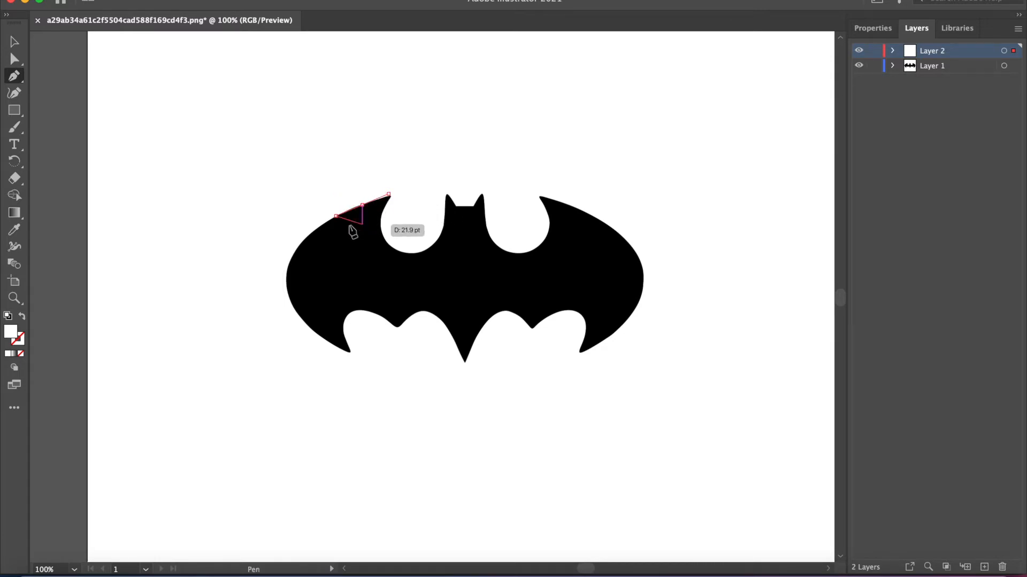
- Extend the path down the left wing's upper edge and set its fill to None
left_click(306, 238)
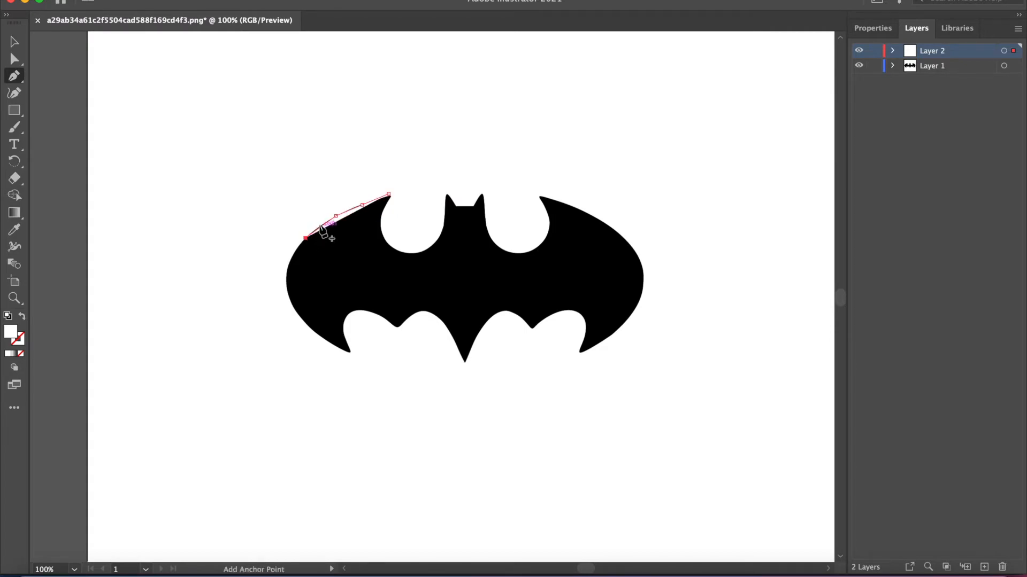
left_click(873, 28)
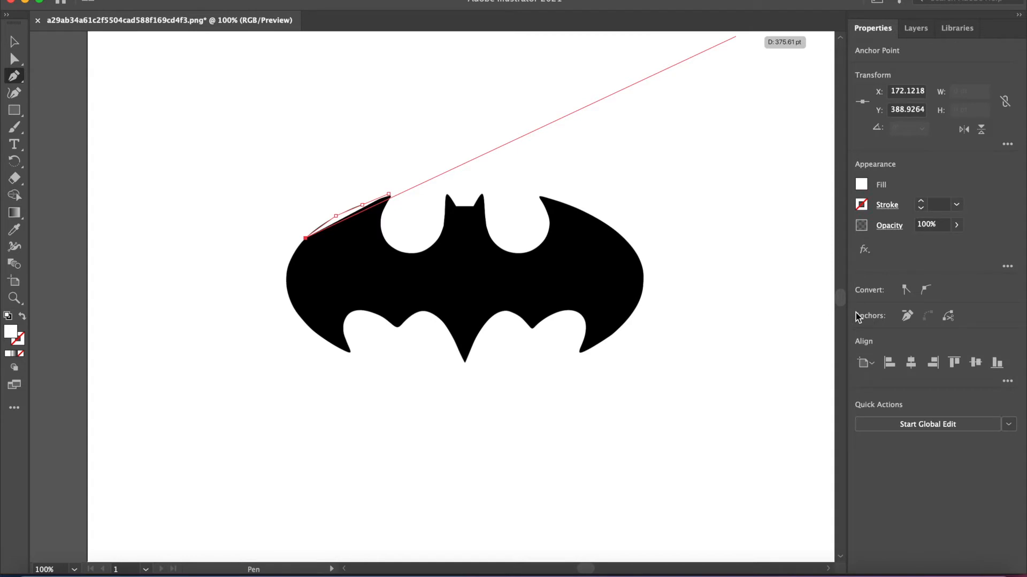
left_click(862, 185)
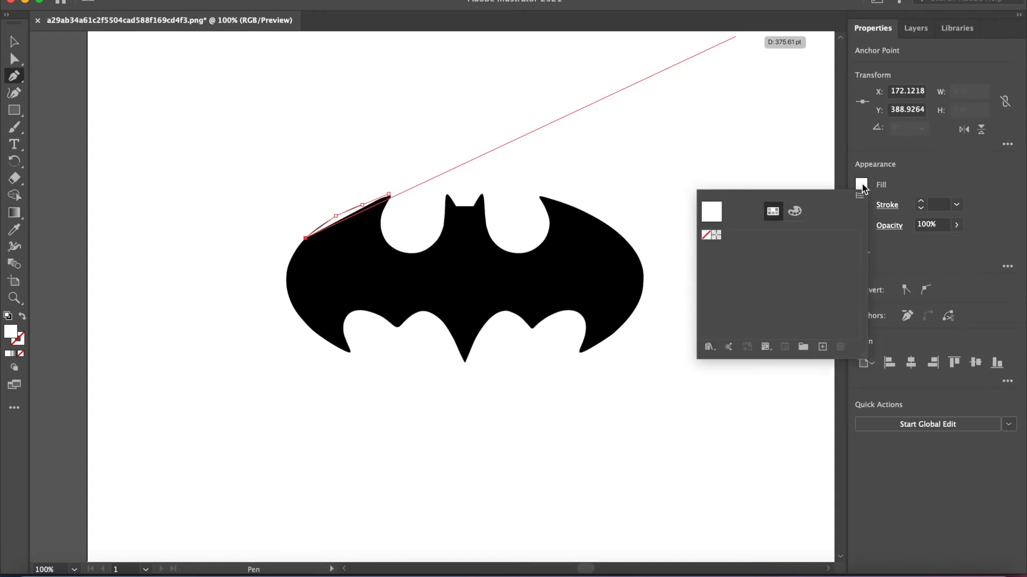
left_click(706, 235)
left_click(917, 31)
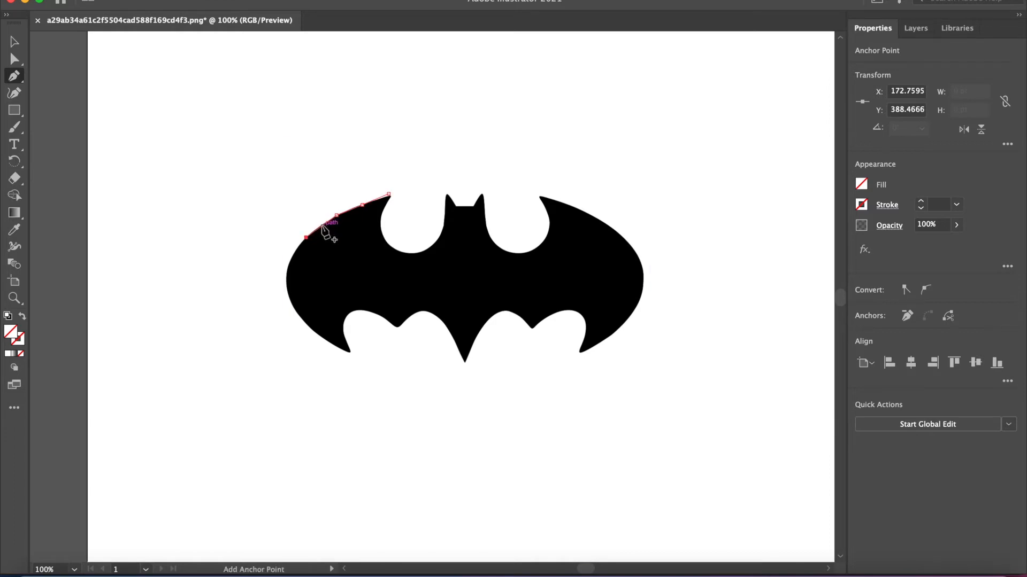
- Continue tracing the left wing's outer edge with anchor points around its leftmost bulge
right_click(321, 225)
left_click(320, 225)
left_click(320, 227)
right_click(319, 227)
left_click(319, 227)
left_click(287, 267)
left_click(293, 307)
left_click(290, 287)
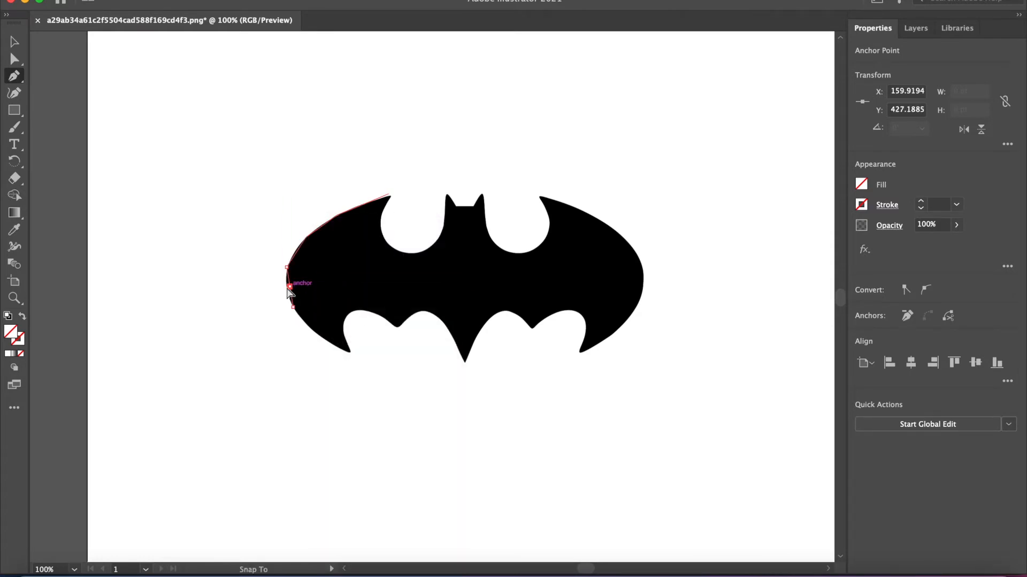
- Trace the lower outer edge of the left wing with the Pen tool down to its lower tip
key("z")
left_click(427, 188)
key("p")
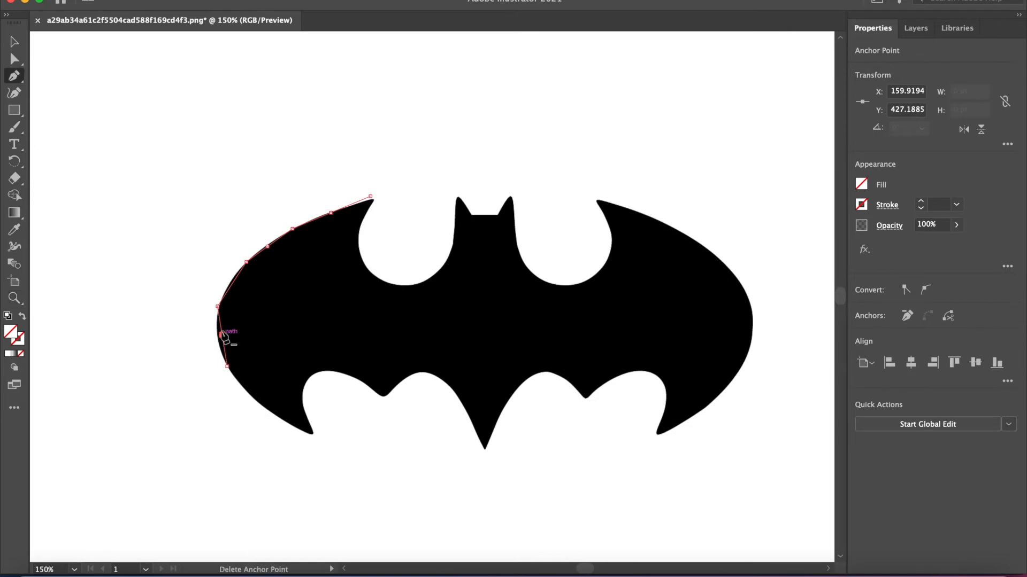
left_click(308, 326)
left_click(280, 419)
left_click(919, 28)
left_click(312, 433)
- Trace the first curved scallop under the left wing, from its lower tip to the small point beside it
left_click(303, 399)
left_click(308, 419)
left_click(310, 373)
left_click_drag(307, 386, 336, 373)
left_click(360, 379)
left_click(383, 396)
left_click(382, 396)
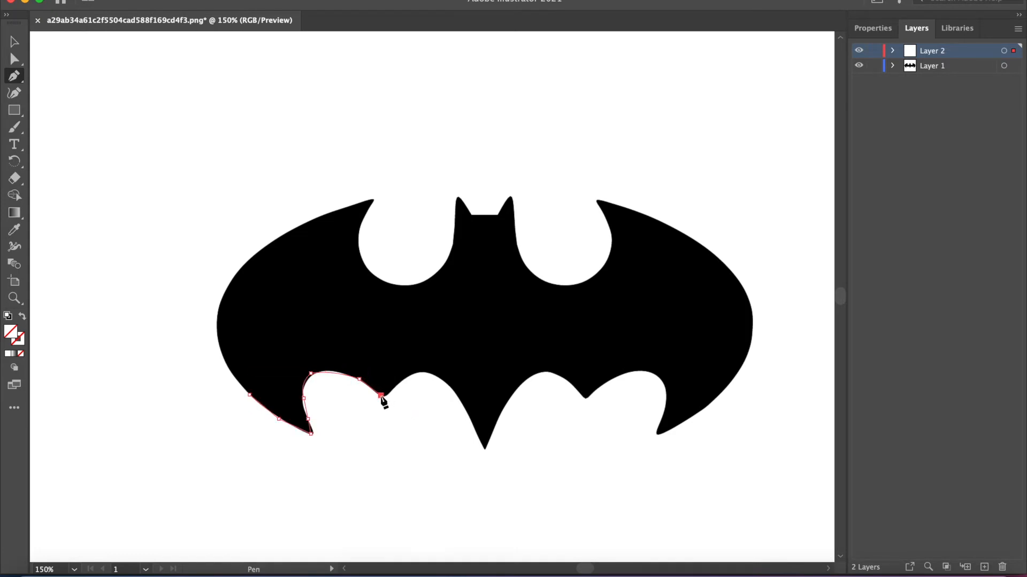
- Trace the second scallop under the left wing down to the tip of the central tail, curving the segments to the logo
mouse_move(381, 396)
left_mouse_down()
mouse_move(424, 368)
mouse_move(426, 383)
mouse_move(399, 401)
left_mouse_up()
left_click(388, 398)
left_click(421, 373)
left_click_drag(405, 381, 405, 380)
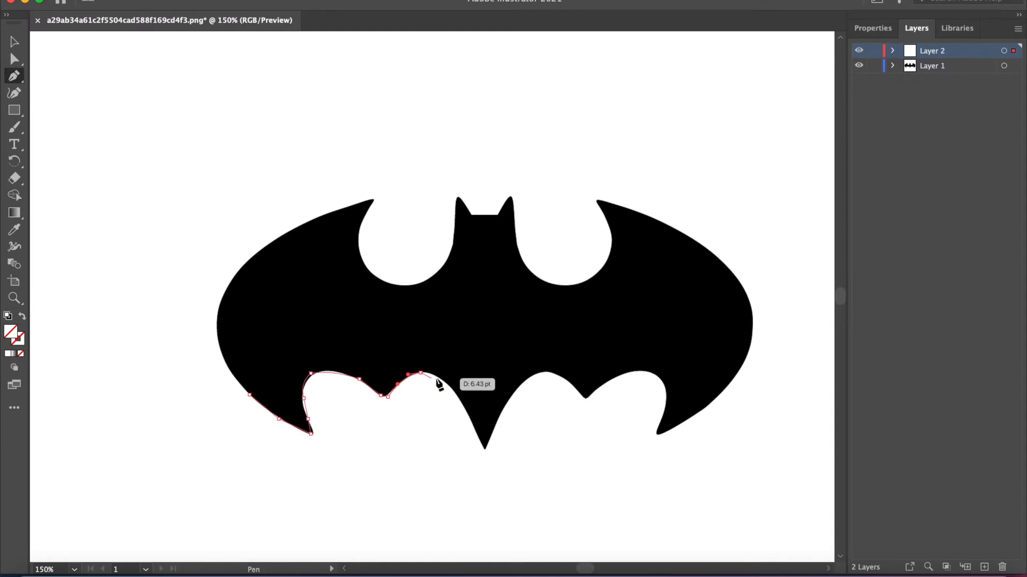
left_click(457, 396)
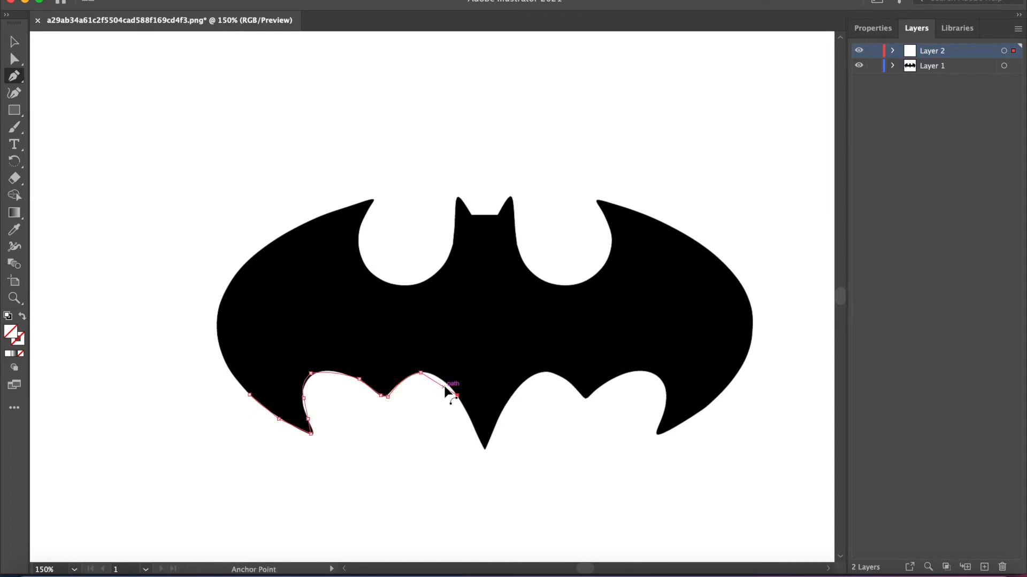
left_click(484, 451)
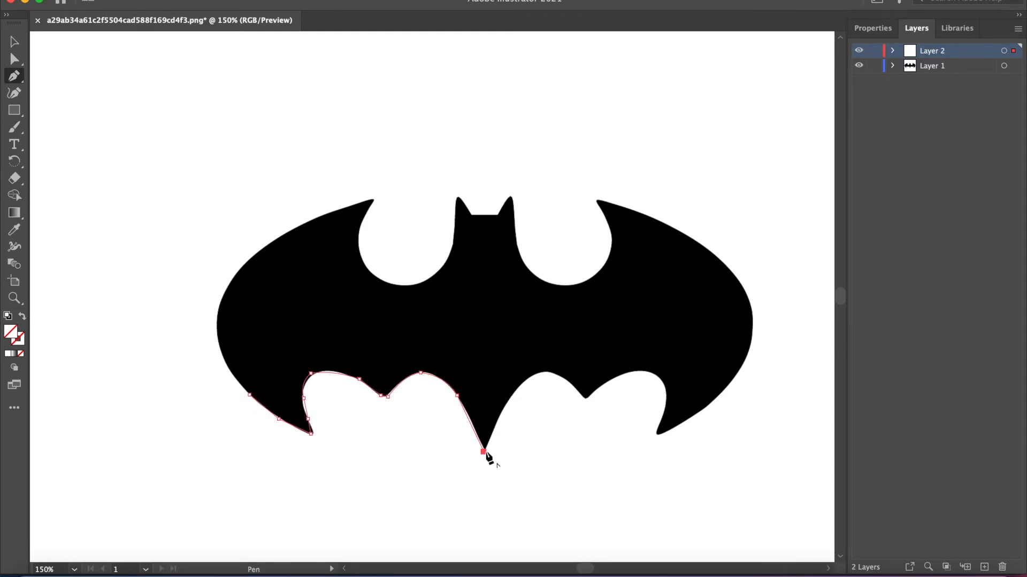
- Trace the two scallops from the tail tip to the right wing's lower tip, bending each segment to the logo's edge
left_click(540, 373)
left_click_drag(522, 399, 567, 386)
left_click(584, 398)
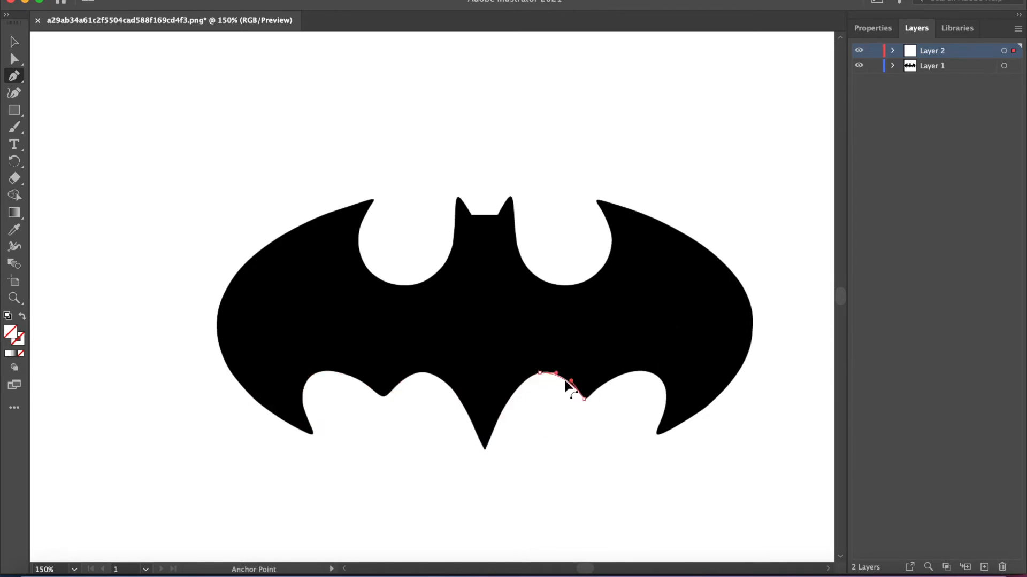
left_click(651, 373)
left_click_drag(632, 386, 627, 369)
left_click(656, 432)
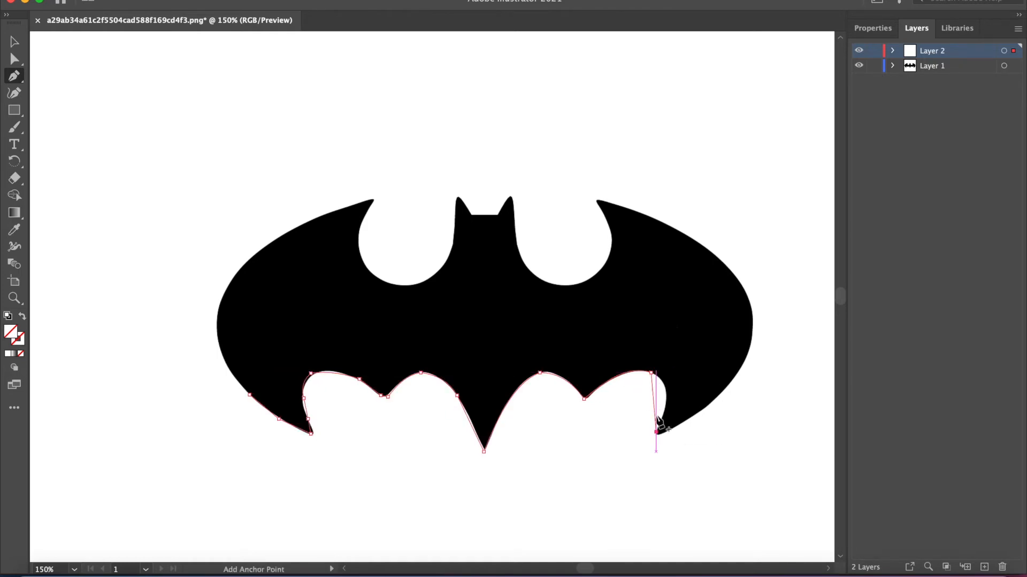
left_click_drag(653, 405, 669, 399)
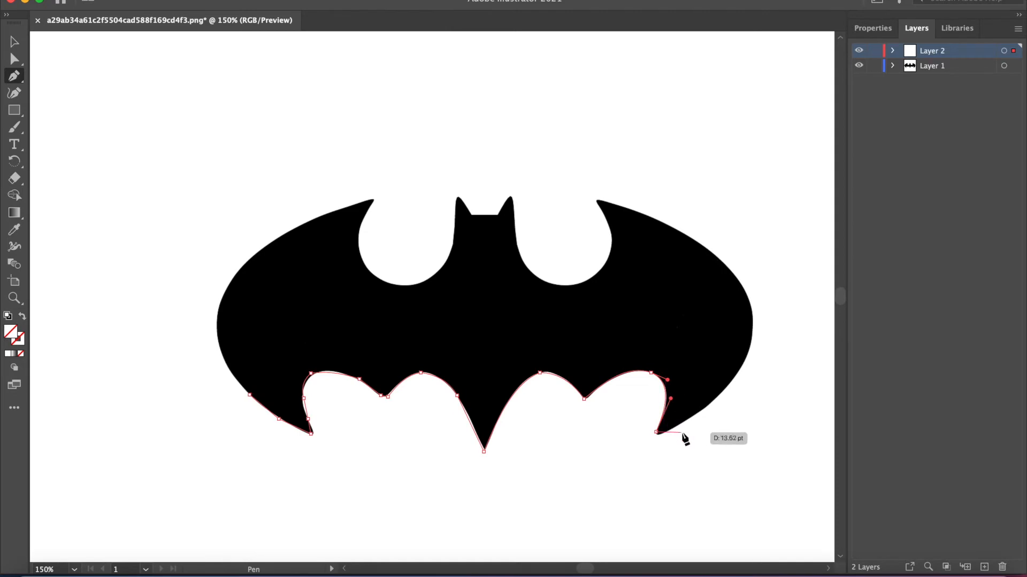
- Trace the right wing's outer edge from its lower tip up past the rightmost bulge, curving the segments to fit
left_click(688, 421)
left_click_drag(675, 427, 670, 432)
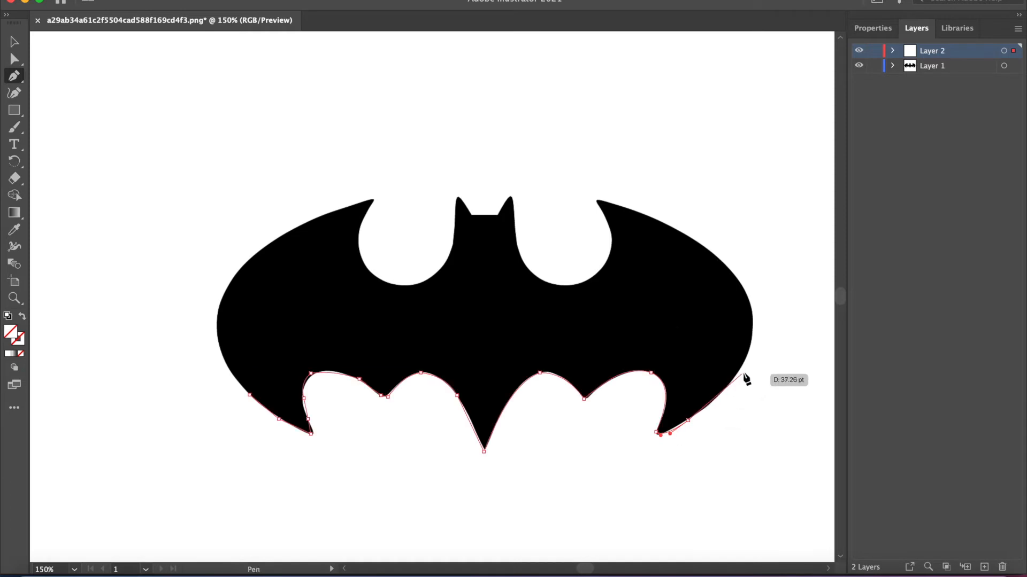
left_click(747, 357)
left_click_drag(721, 389, 726, 395)
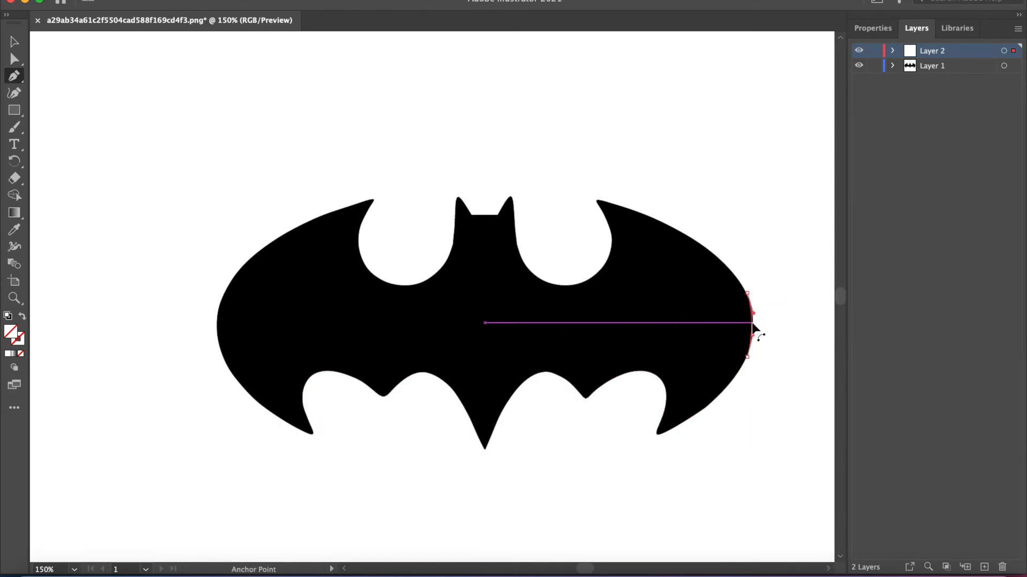
left_click_drag(753, 323, 754, 313)
left_click(748, 292)
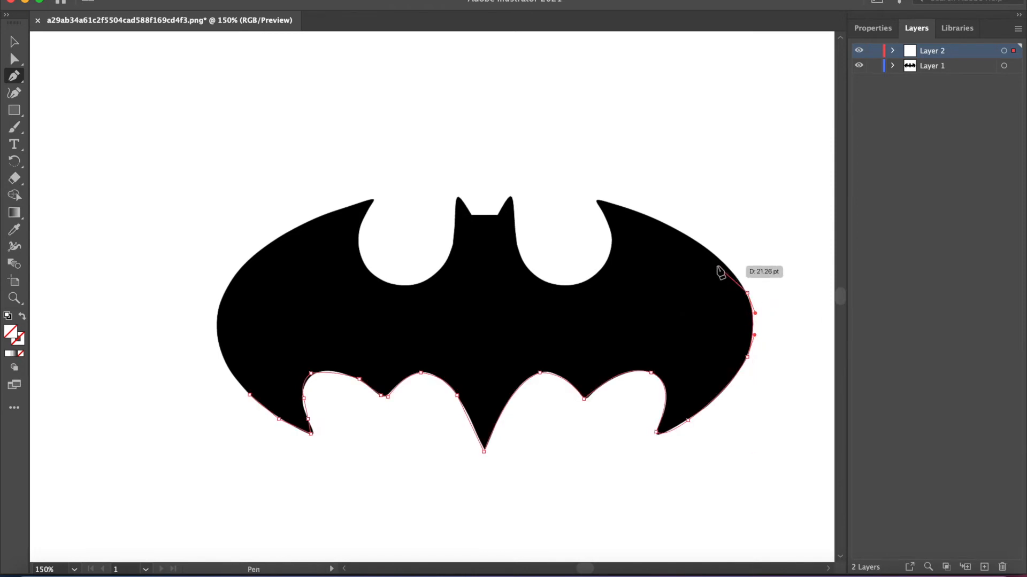
- Trace the right wing's upper edge to its upper tip with two curved segments
left_click(694, 240)
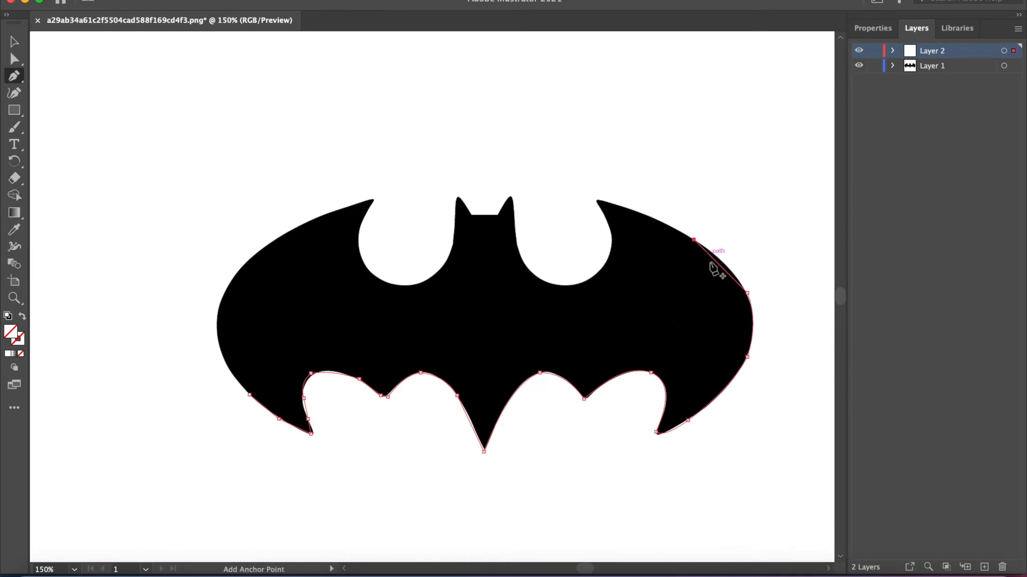
left_click_drag(721, 266, 724, 265)
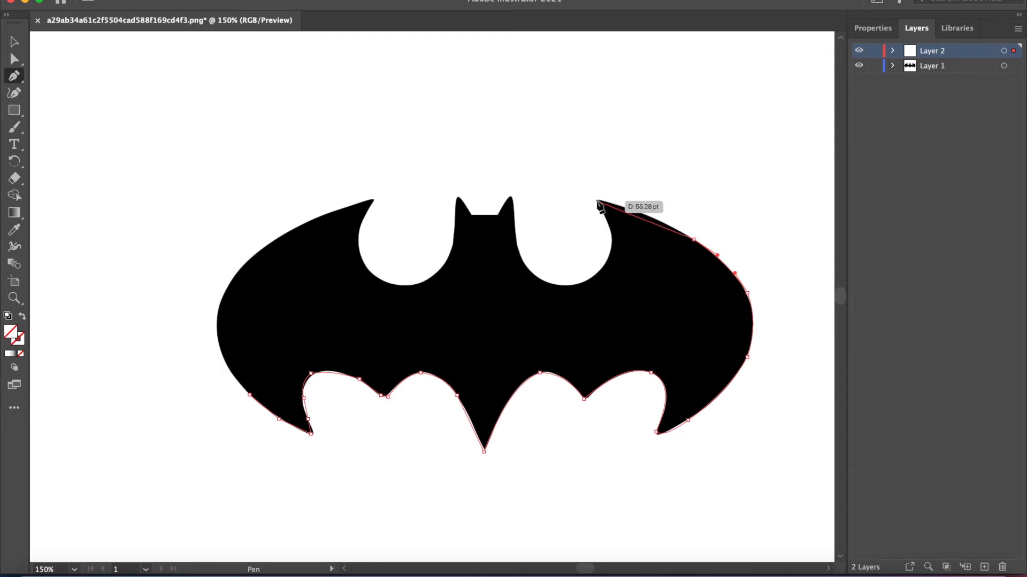
left_click(598, 202)
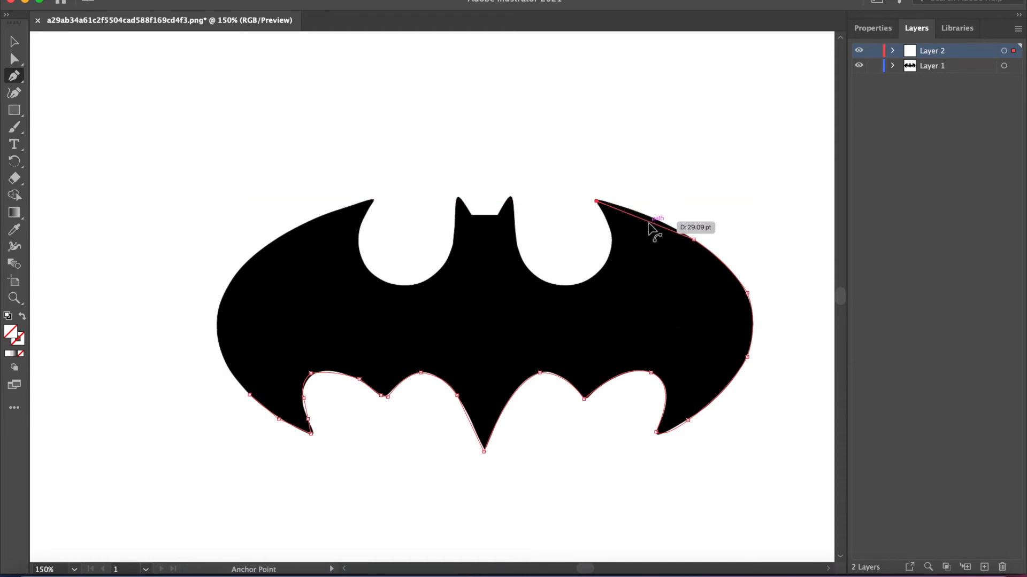
left_click_drag(648, 221, 650, 218)
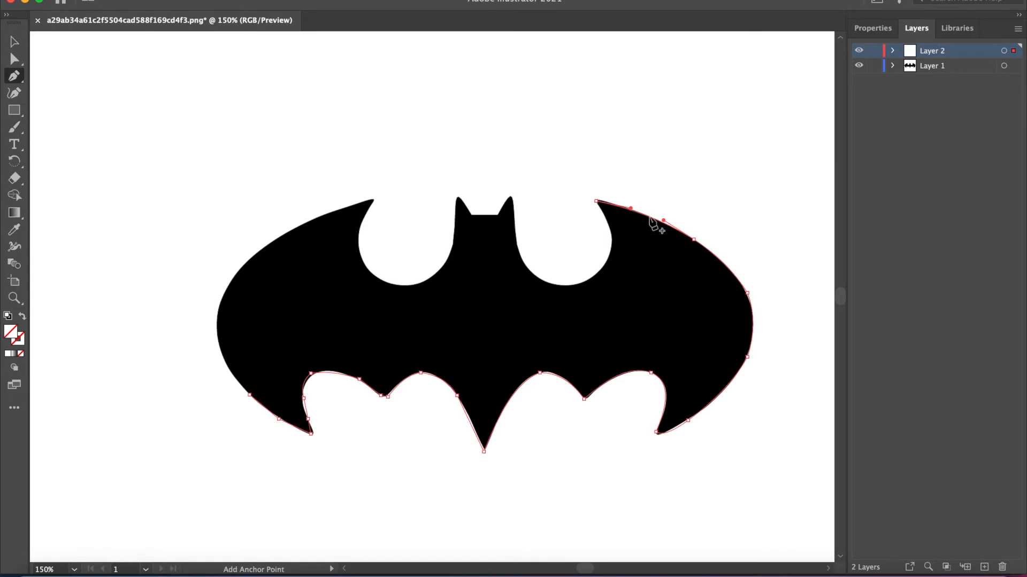
- Trace the rounded notch from the right wing's upper tip to the right side of the head, curving the segments to fit
left_click(573, 285)
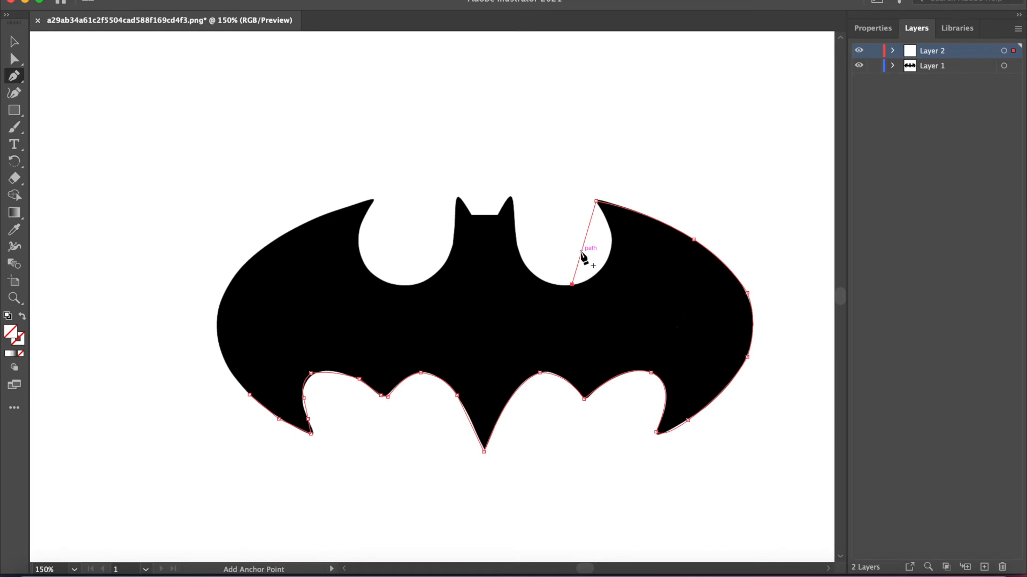
left_click_drag(582, 251, 608, 257)
left_click(518, 251)
left_click_drag(547, 270, 539, 278)
- Trace the head from its right side over the right ear, the flat top and the left ear, fitting the ear edges
left_click(512, 197)
left_click(502, 203)
left_click(497, 215)
left_click(472, 216)
left_click(458, 197)
left_click(464, 206, "alt")
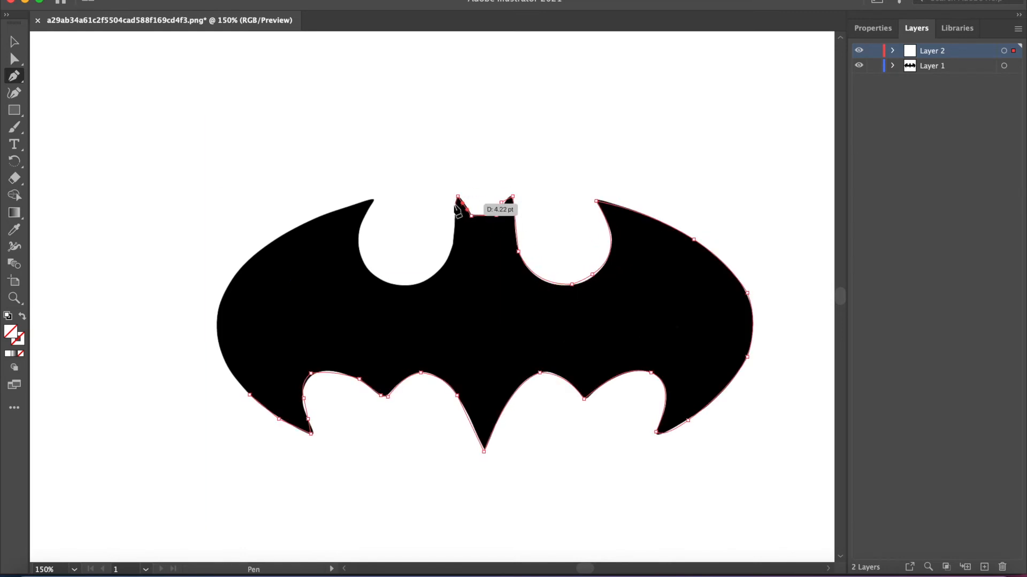
- Trace the left side of the head and the bottom of the left notch, bending both segments to the logo's edge
left_click(444, 261)
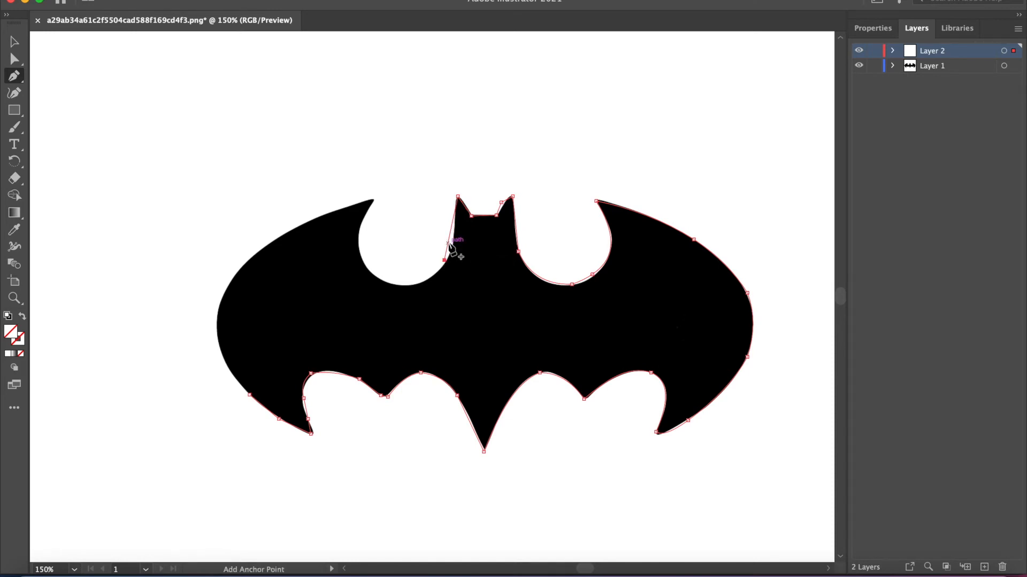
left_click_drag(449, 241, 454, 246)
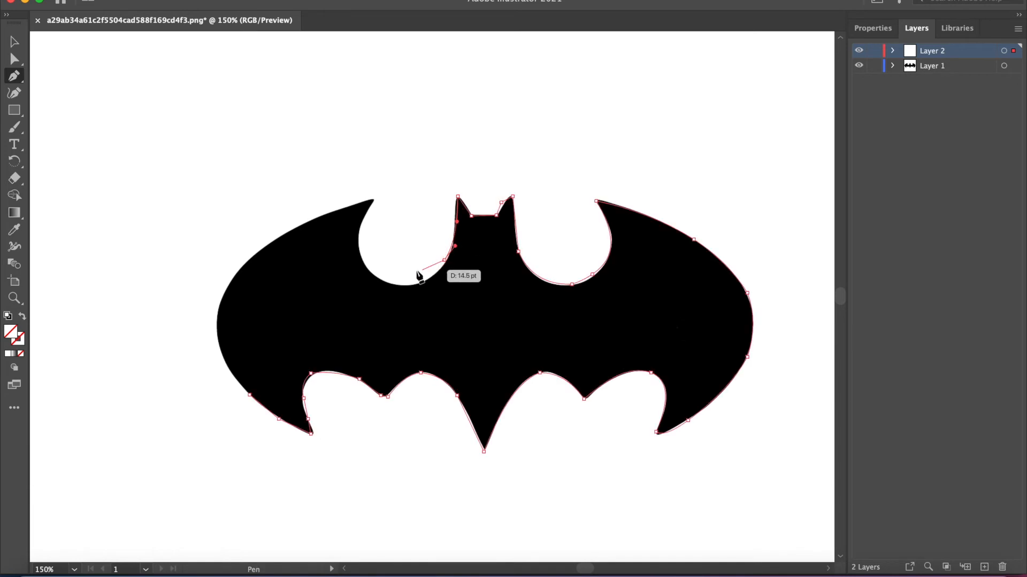
left_click(362, 259)
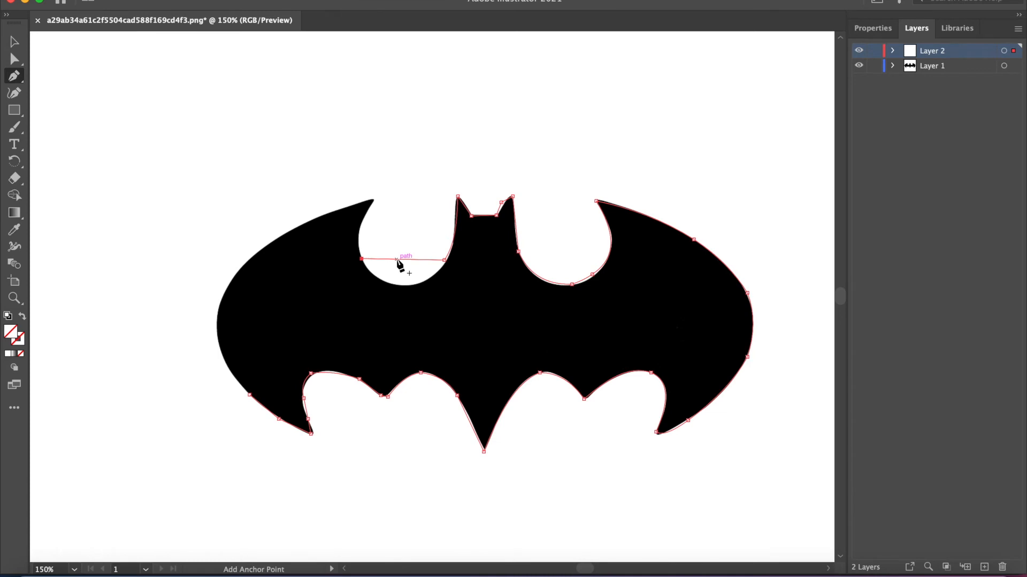
left_click_drag(396, 260, 402, 290)
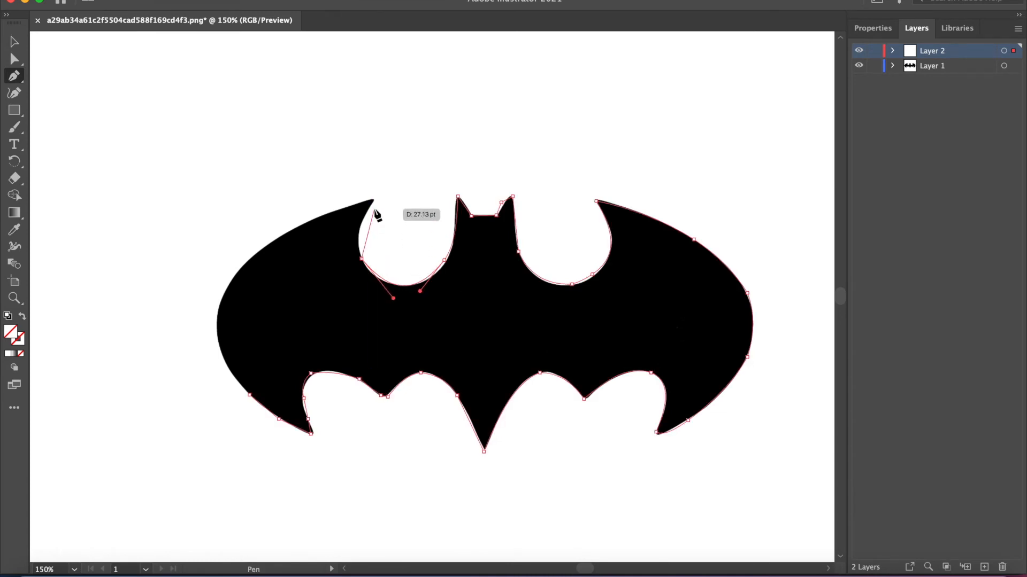
- Extend the path to the left wing's upper tip and reshape the notch's outer edge to follow the logo
left_click(370, 197)
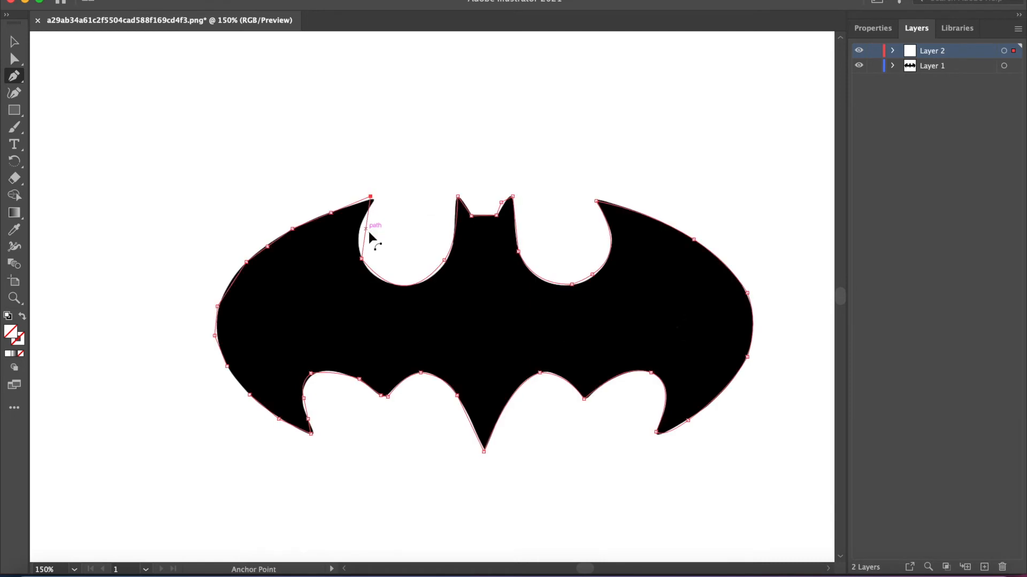
left_click_drag(366, 231, 366, 209)
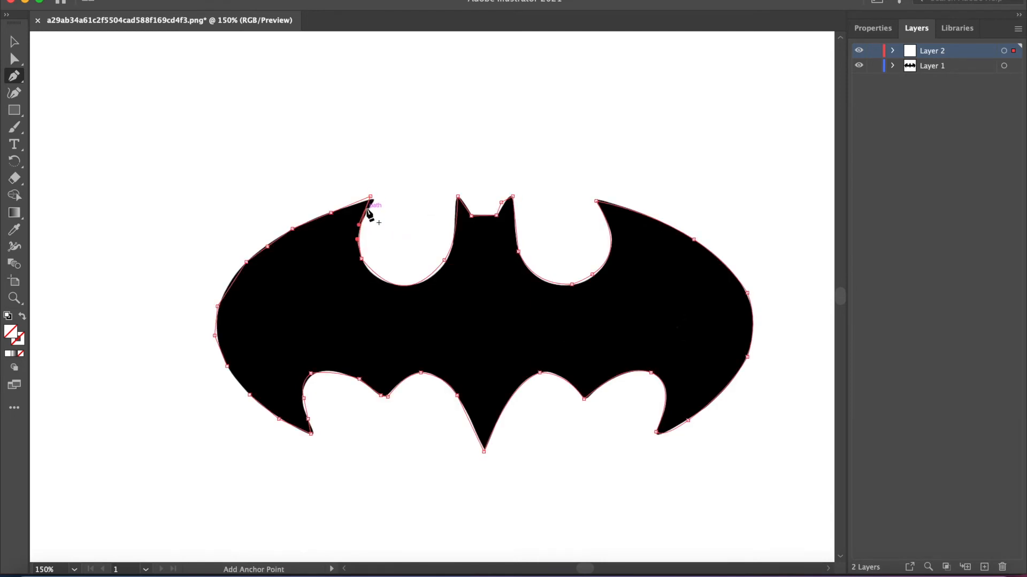
left_click_drag(368, 209, 372, 206)
key("alt")
left_click_drag(365, 226, 361, 224)
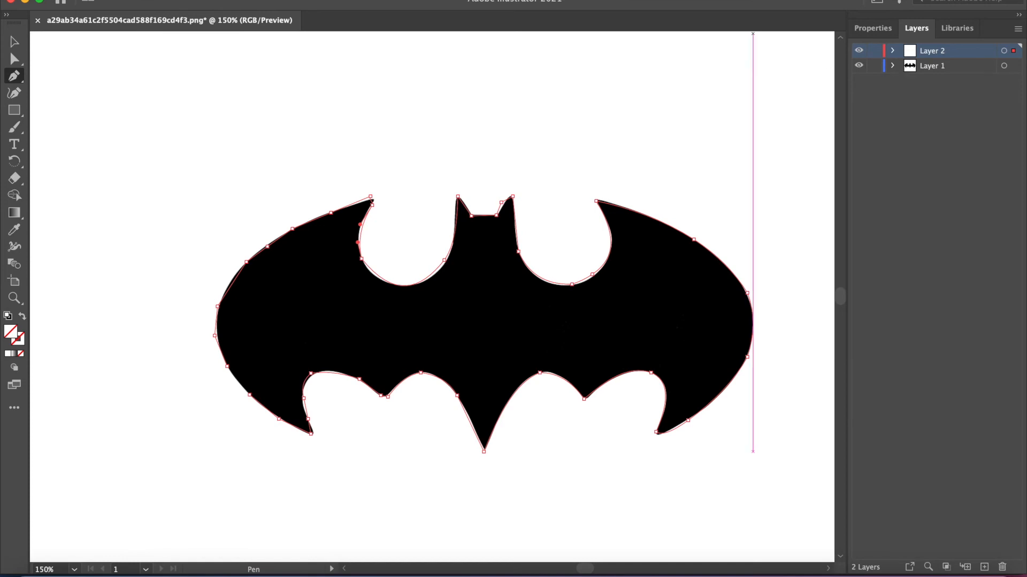
- Hide Layer 1 and close the gap in the path on the left wing's lower outer edge
left_click(858, 66)
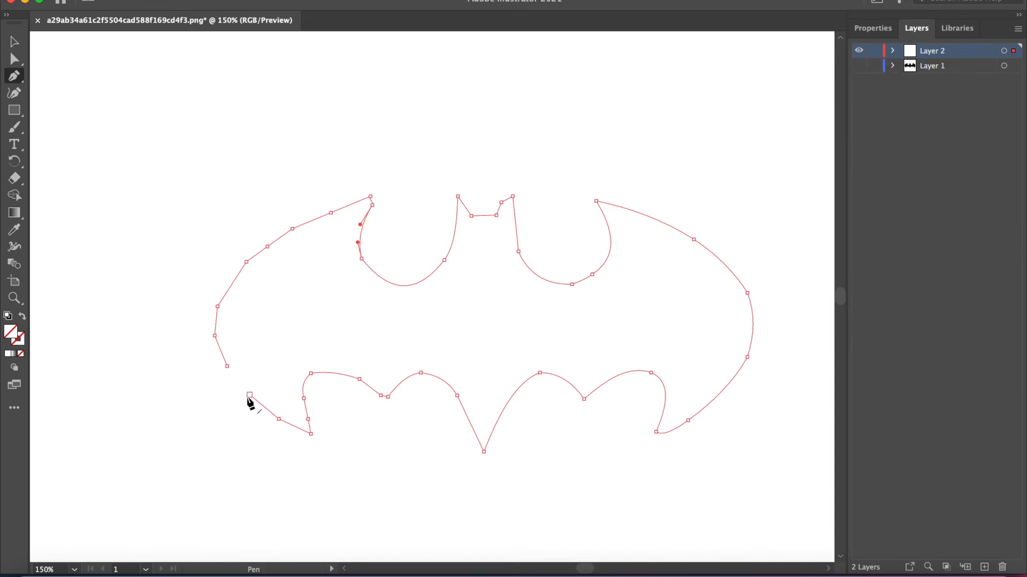
left_click(249, 396)
left_click(227, 368)
- Open the Export As settings for the traced outline and choose SVG as the format
left_click(102, 0)
mouse_move(157, 261)
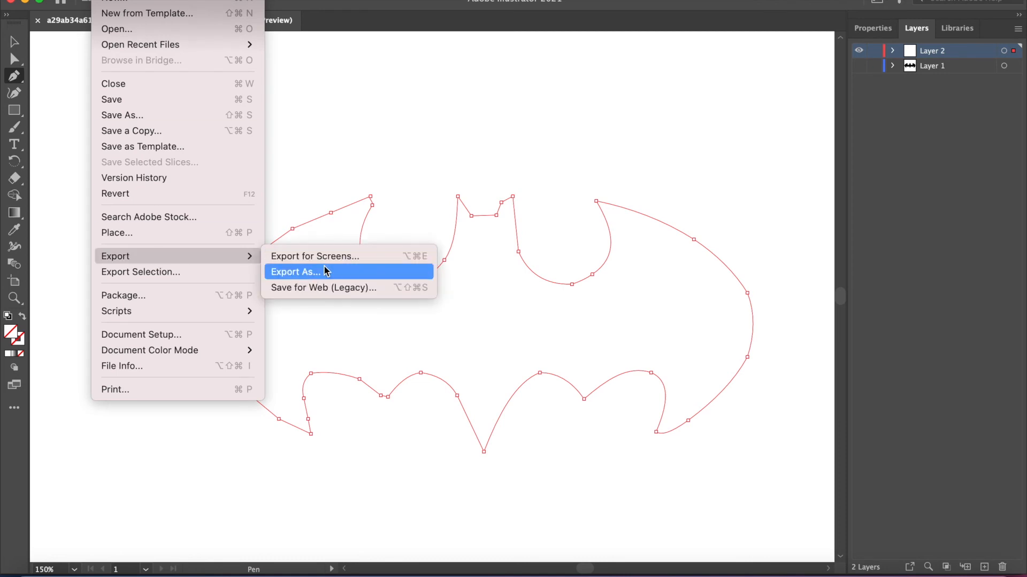
left_click(288, 272)
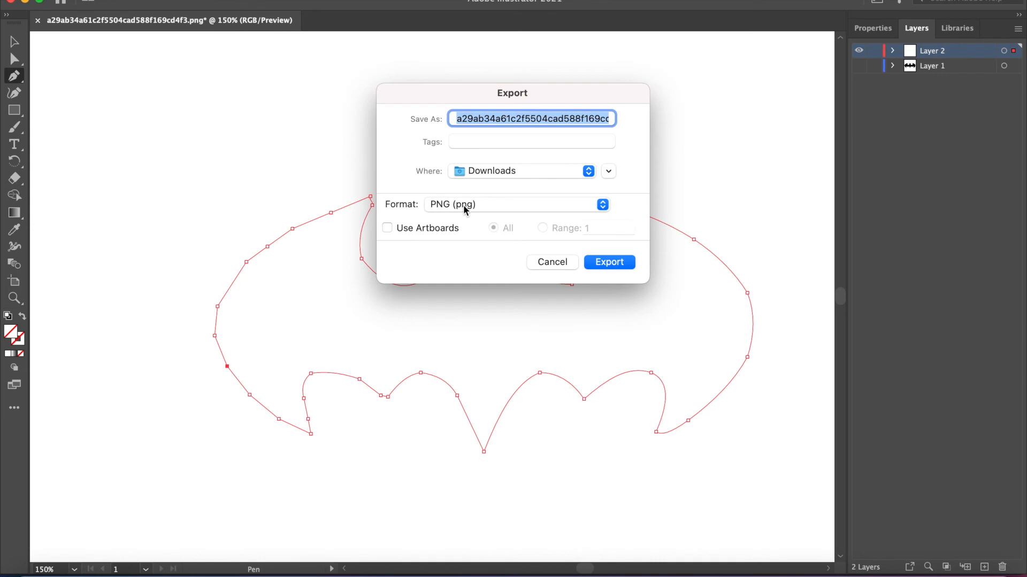
left_click(464, 210)
left_click(475, 428)
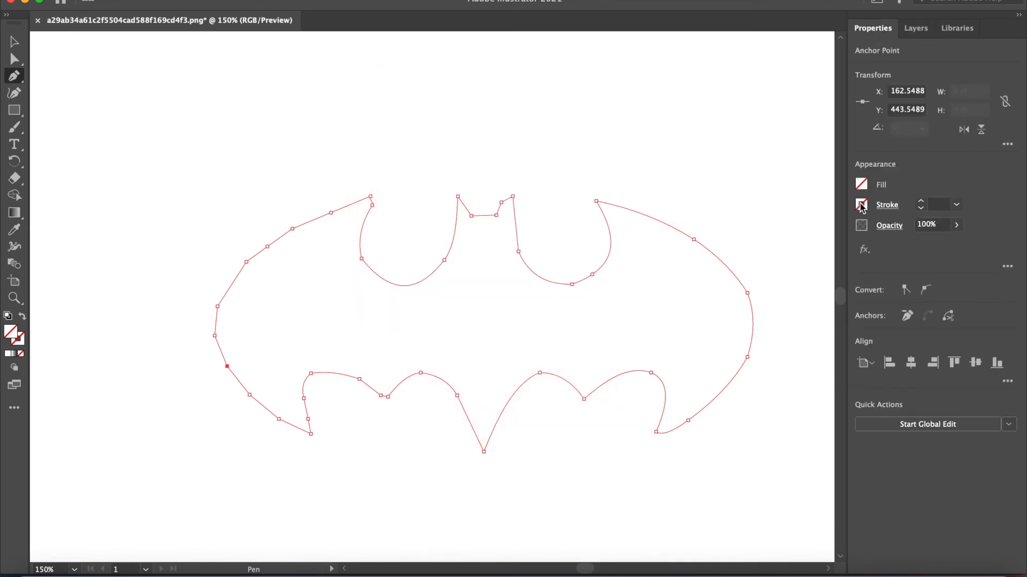
- Give the traced Batman outline a 1 pt black stroke
left_click(861, 206)
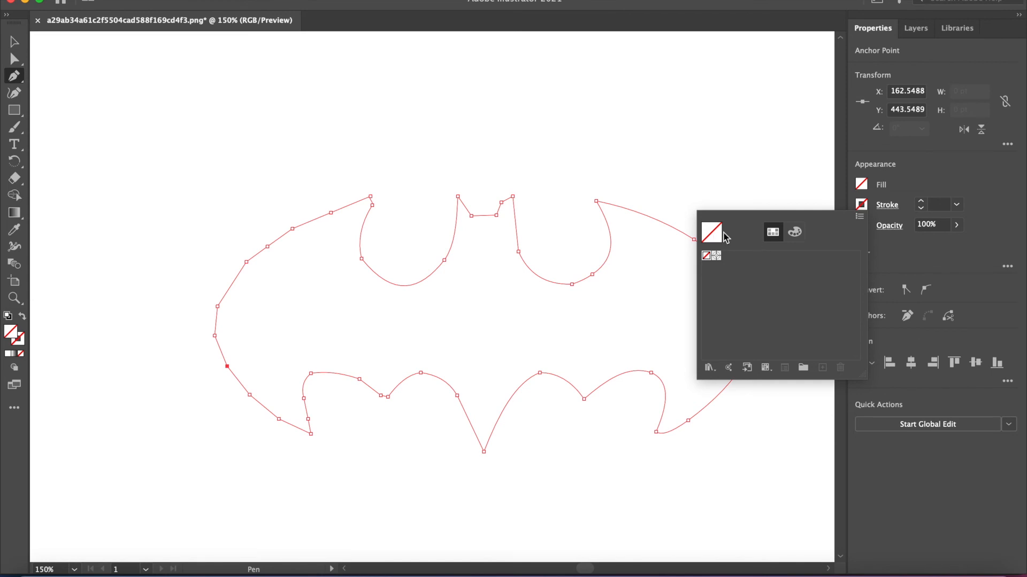
left_click(925, 206)
left_click(922, 205)
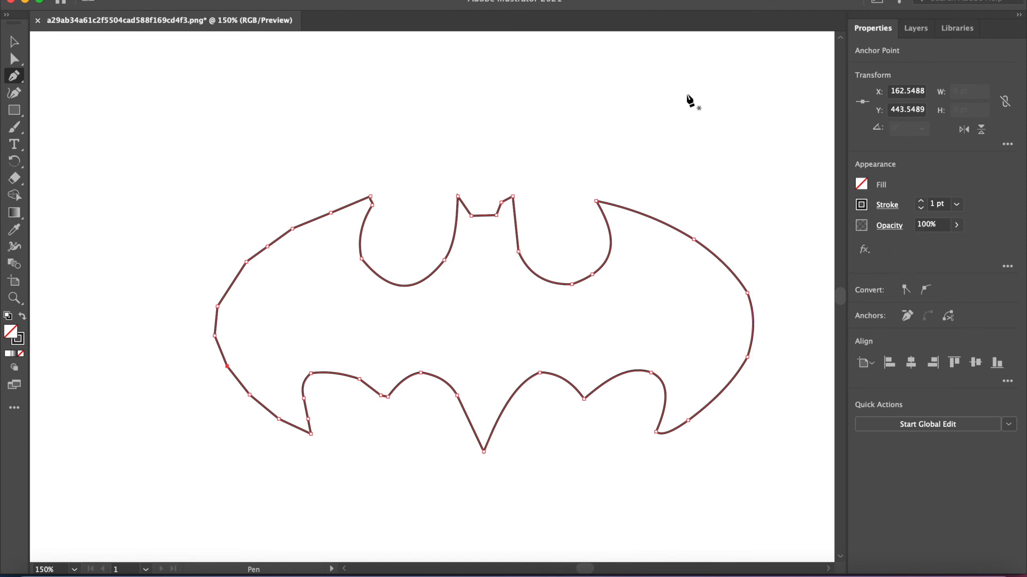
- Export the stroked outline as an SVG file named batmancut2, keeping the default SVG options
left_click(105, 1)
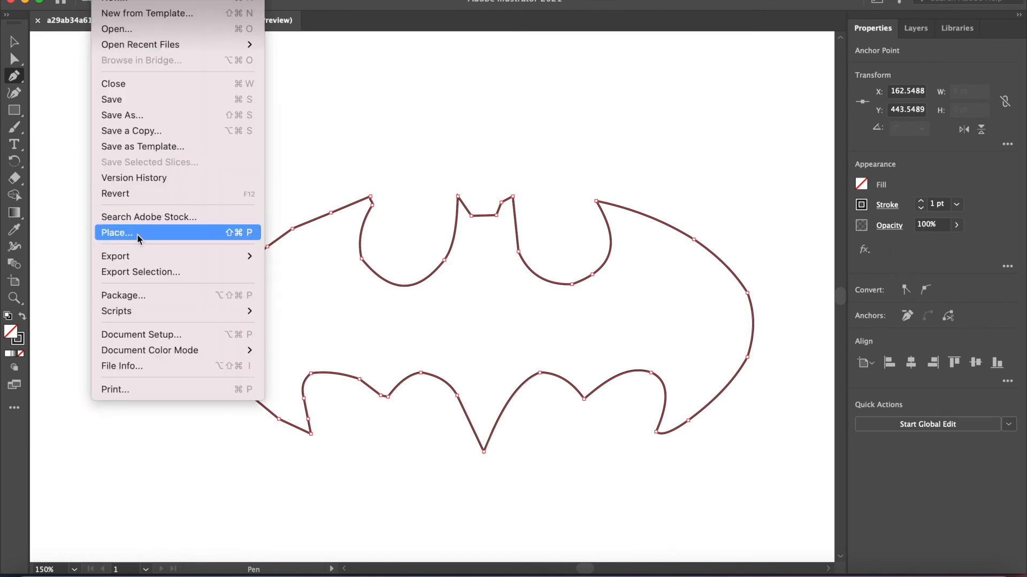
mouse_move(141, 257)
left_click(344, 274)
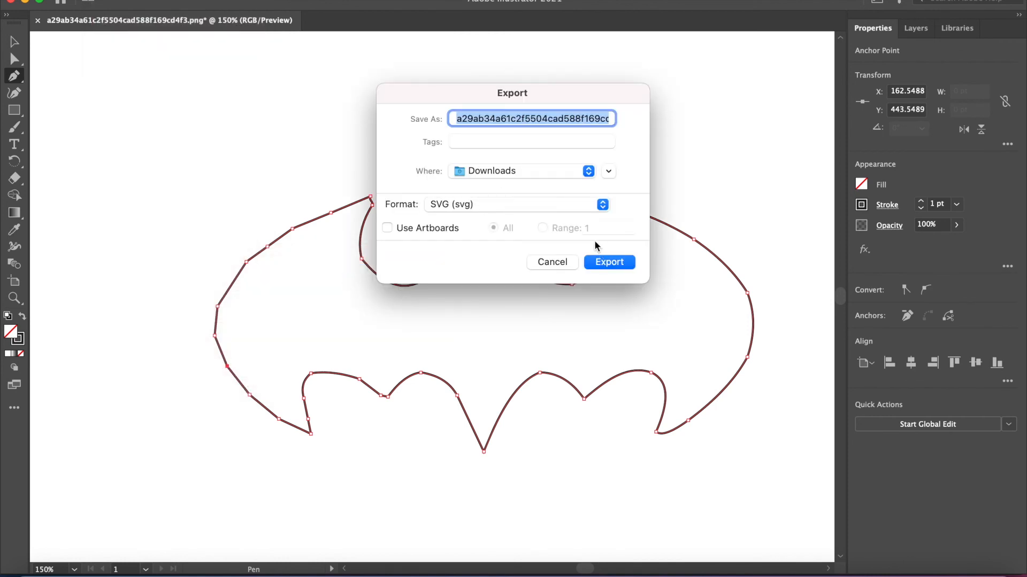
type("batm")
key("Return")
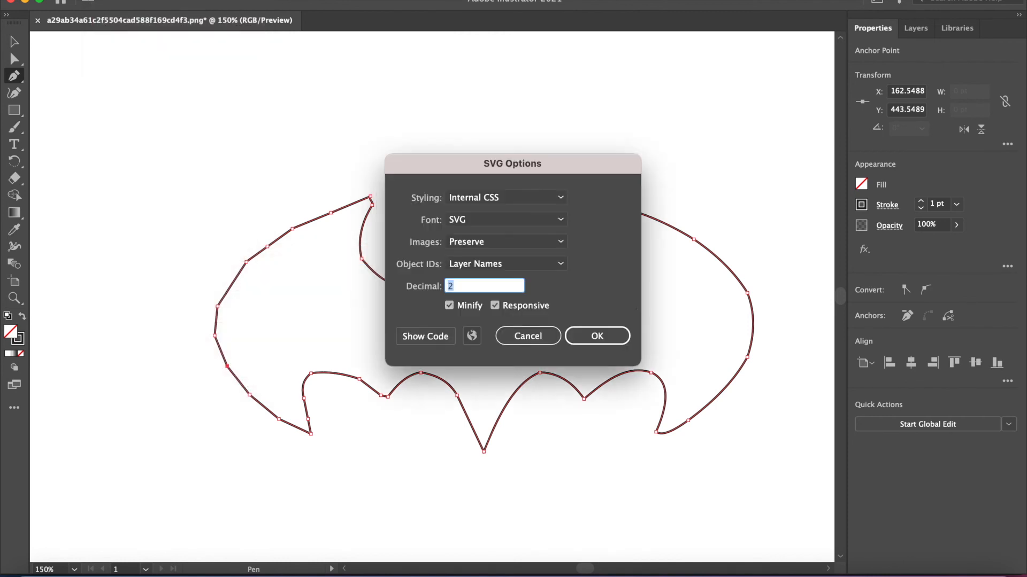
left_click(596, 335)
- Switch to Glowforge in Chrome, upload the batmancut2 file as a new design and view the outline's Cut settings
left_click(70, 555)
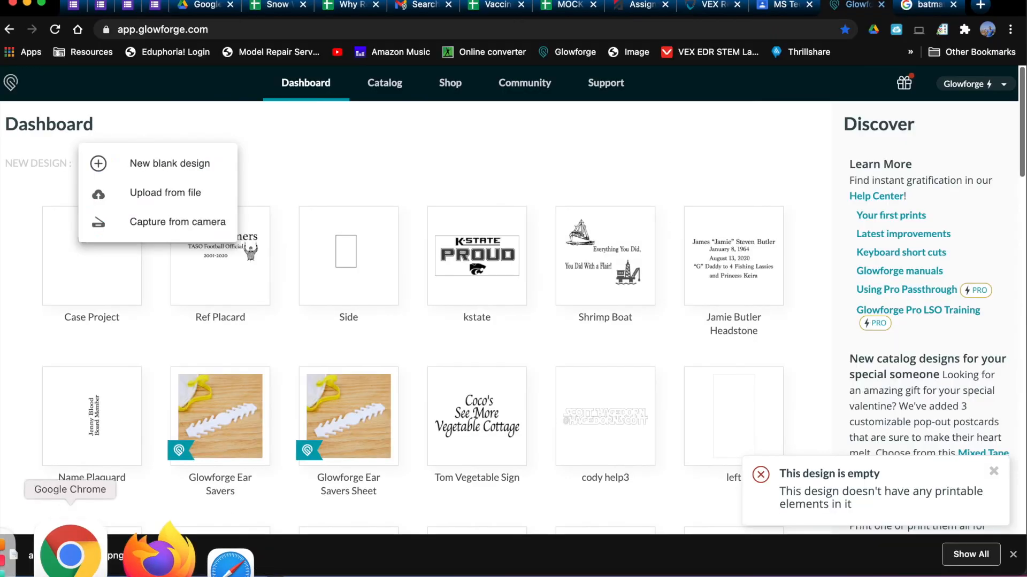
left_click(163, 194)
left_click(412, 213)
left_click(722, 401)
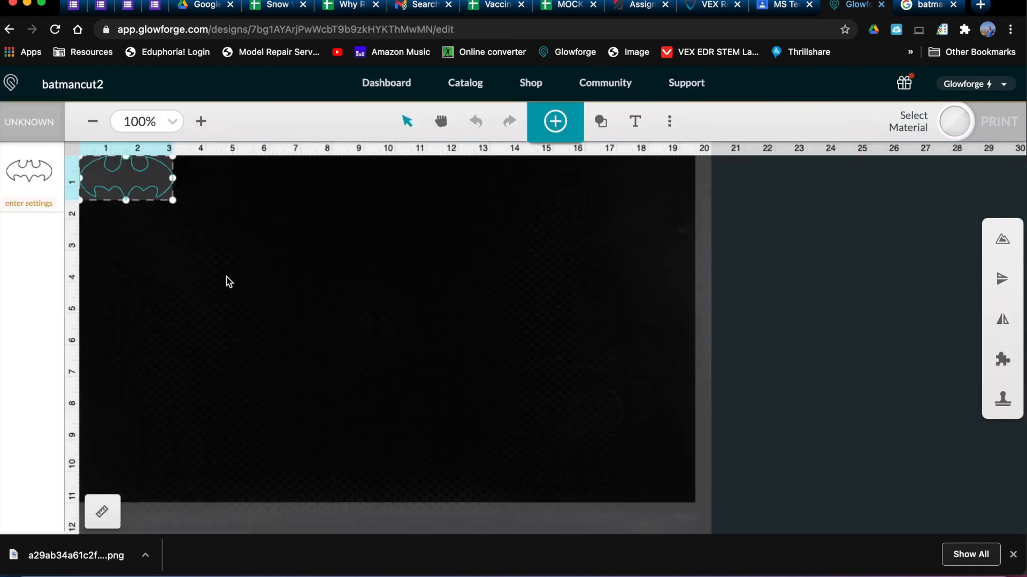
left_click(39, 181)
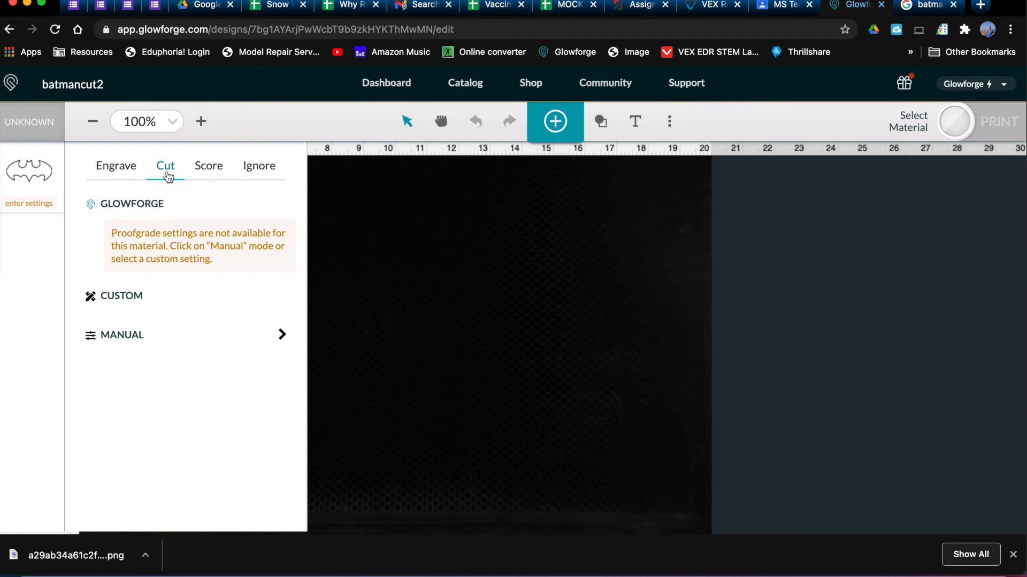
left_click(383, 324)
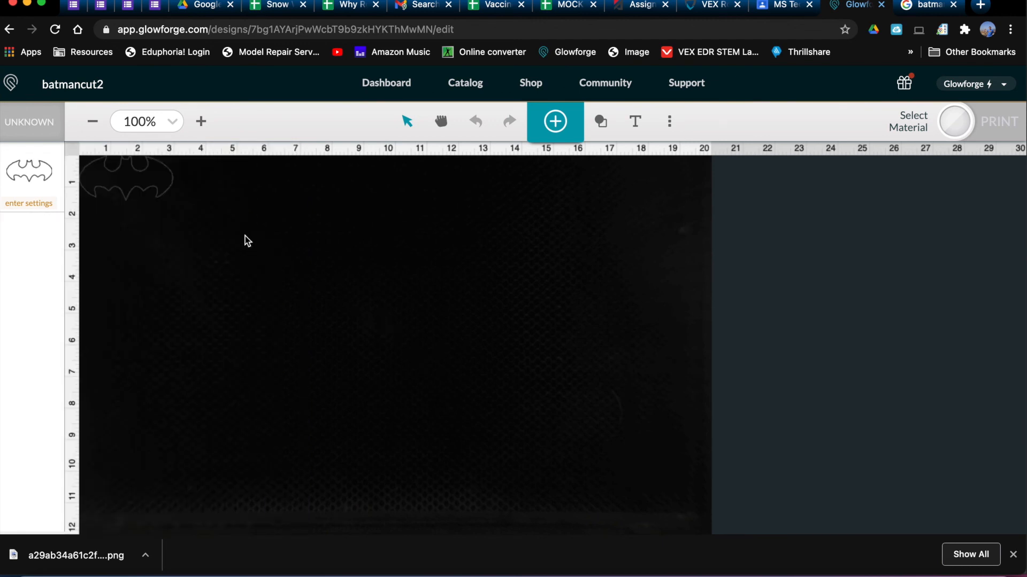
- Enlarge the Batman outline to about 12 by 6 on the rulers and move it near the middle of the bed
left_click(171, 197)
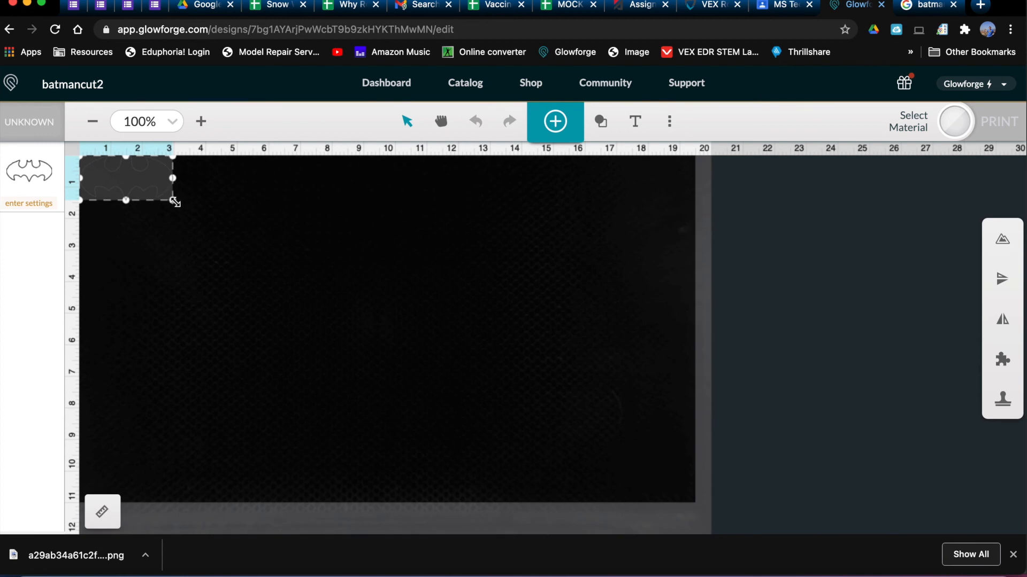
left_click_drag(175, 202, 463, 343)
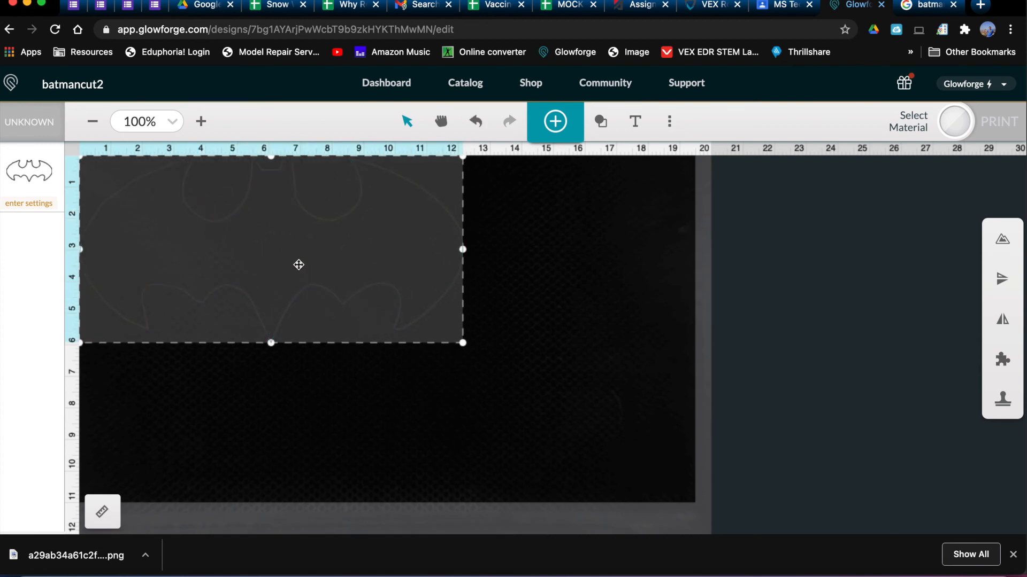
left_click_drag(298, 265, 411, 320)
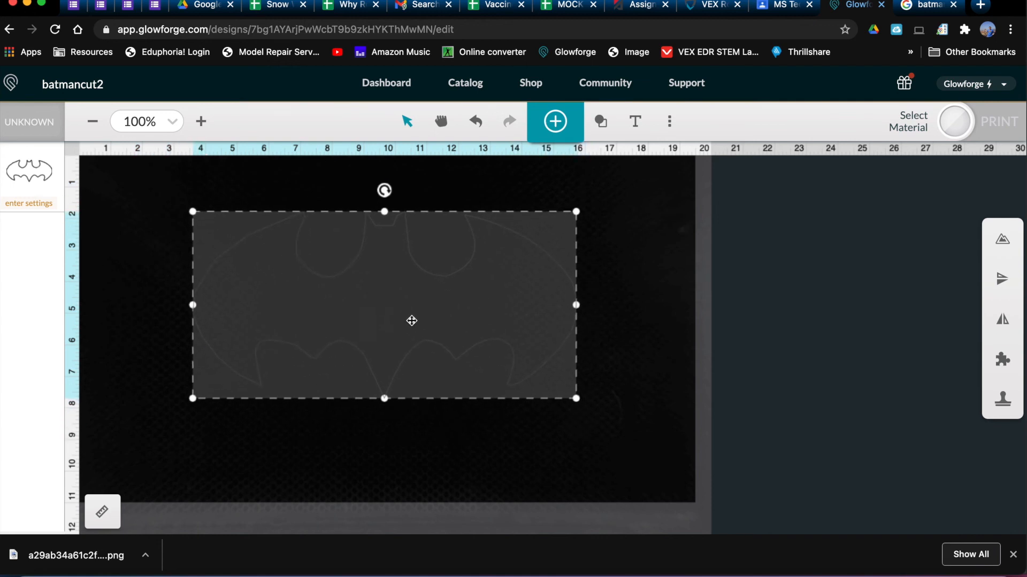